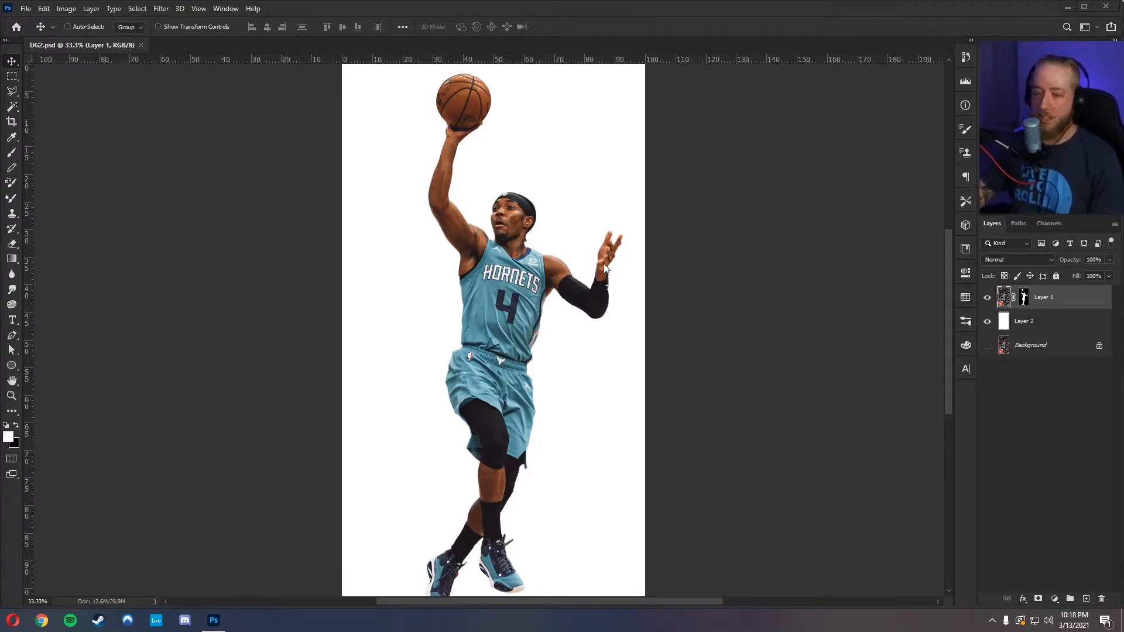
Convert Layer 1, the masked basketball player cutout, to a smart object.
scroll(603, 424, "down", 3)
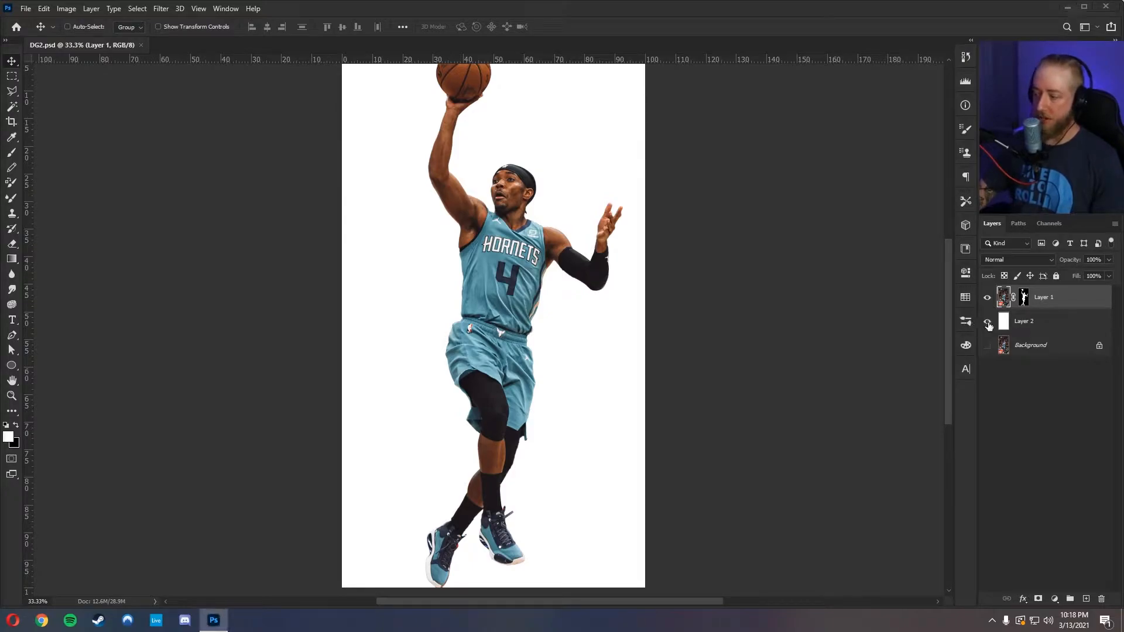
left_click(987, 322)
left_click(988, 321)
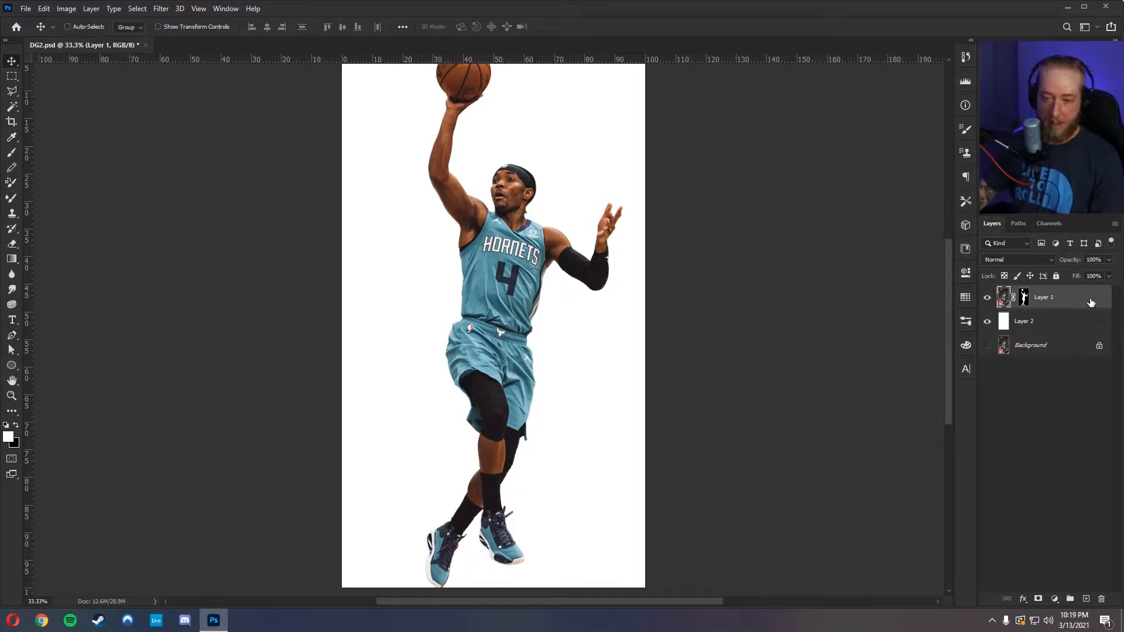
right_click(1067, 299)
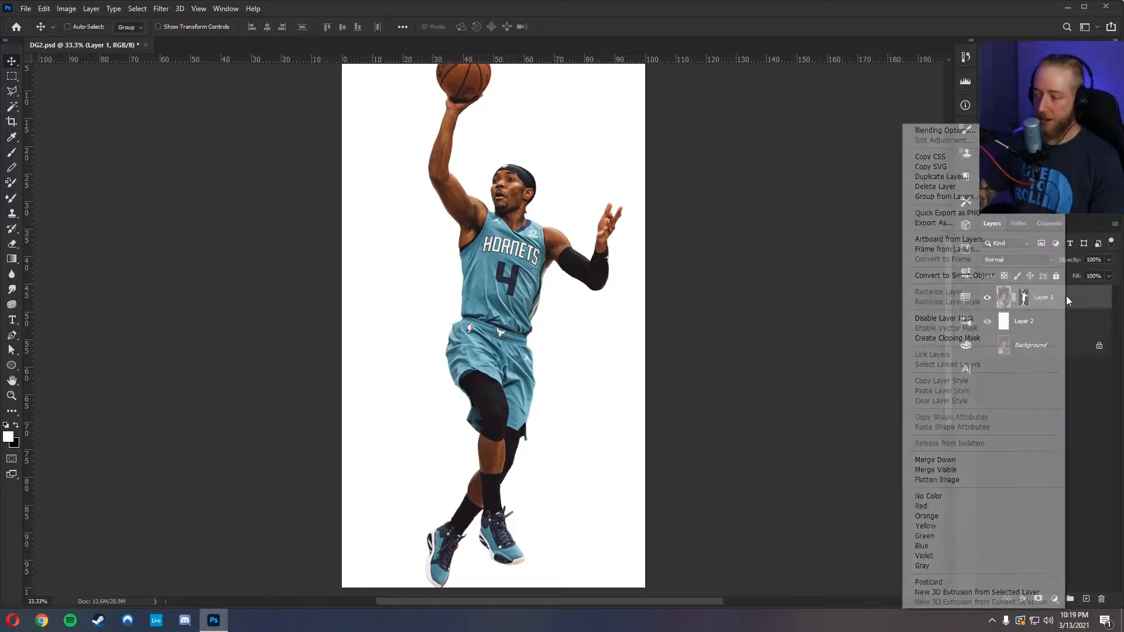
left_click(992, 280)
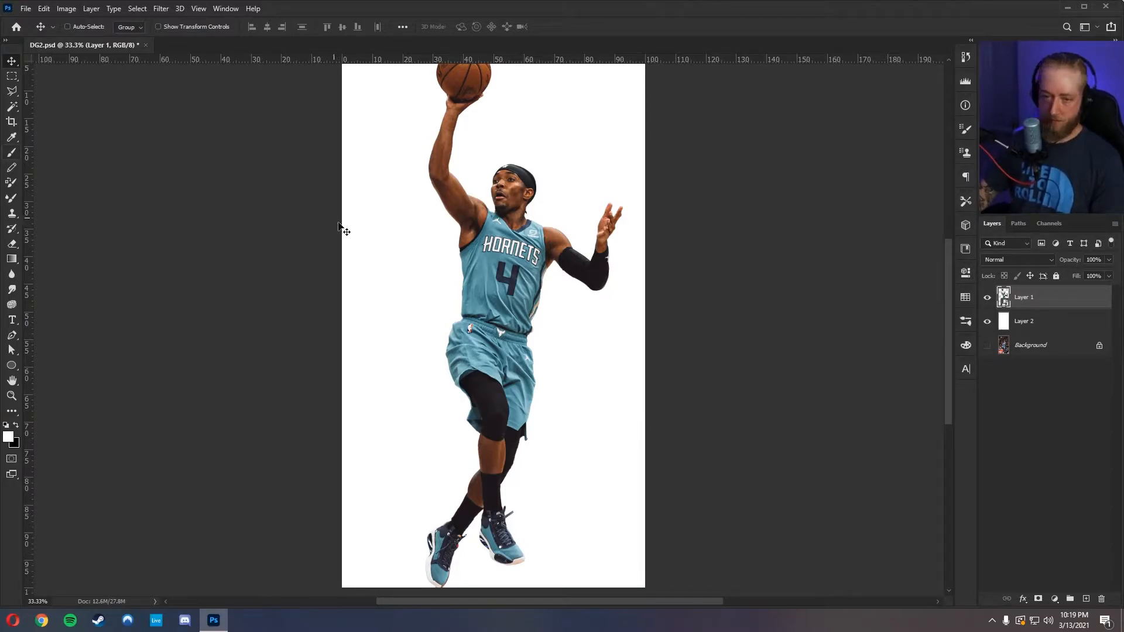
Open the Camera Raw Filter for the player smart object on Layer 1.
left_click(161, 9)
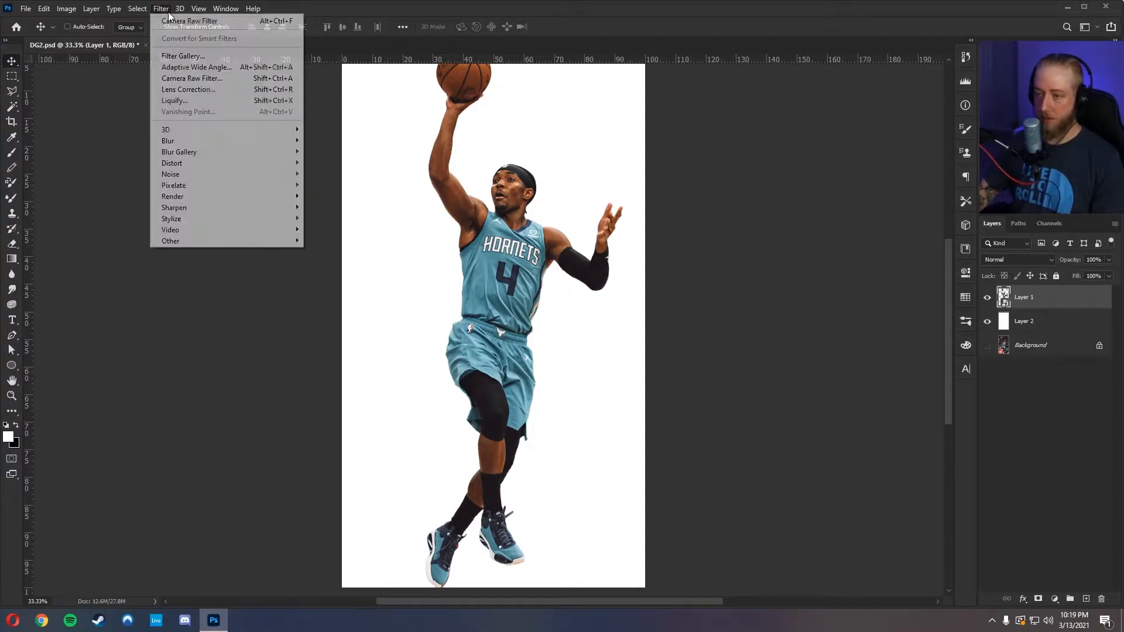
left_click(180, 82)
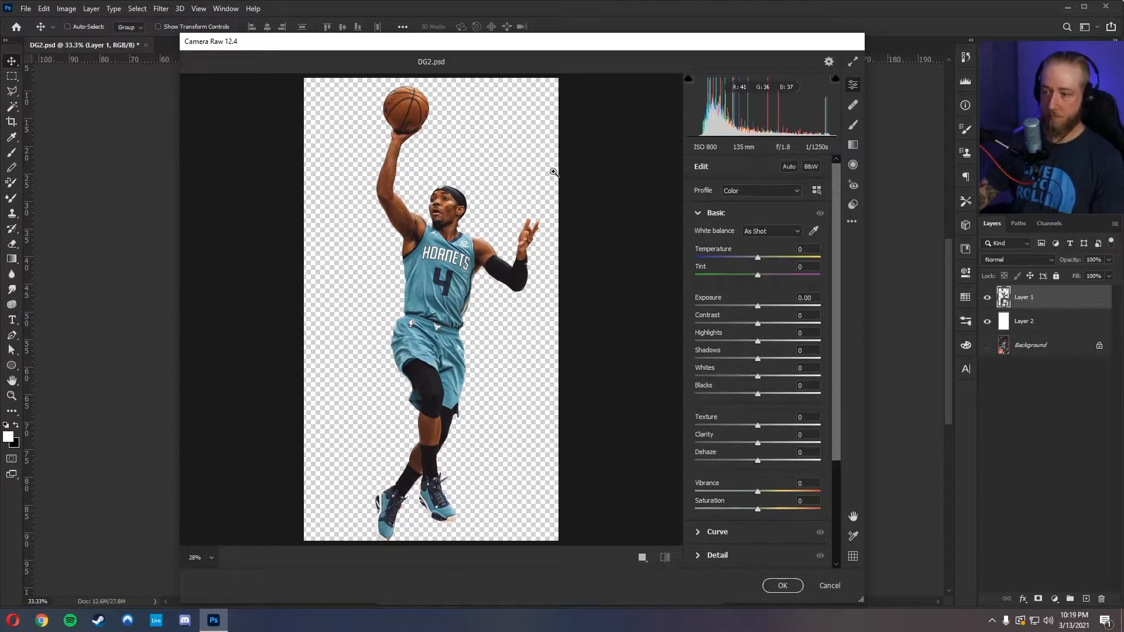
left_click(449, 211)
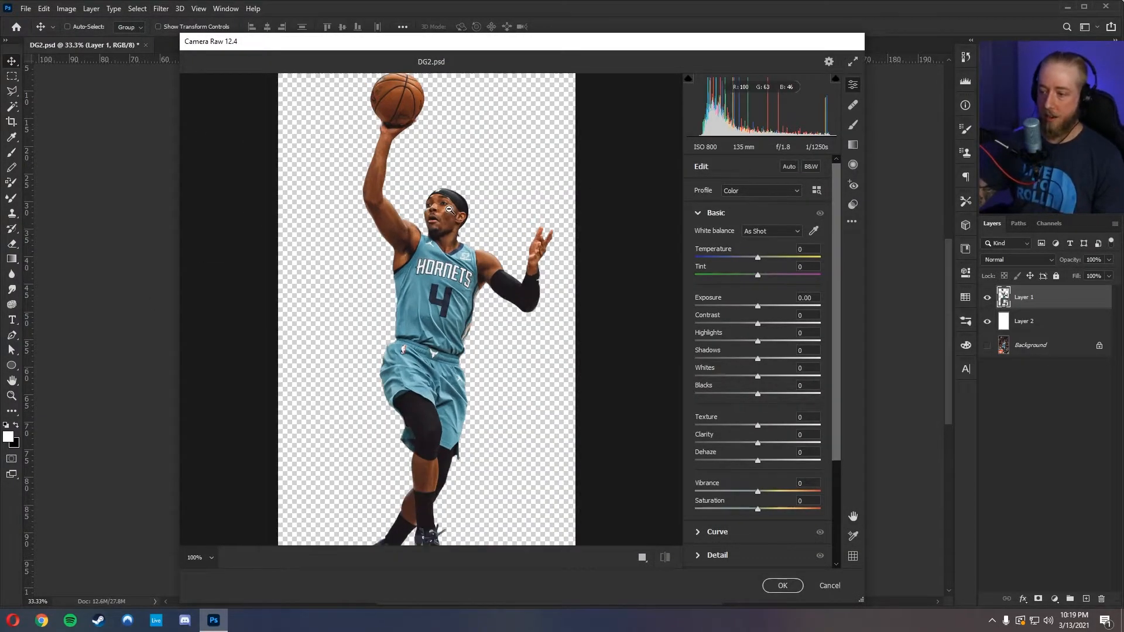
left_click(209, 558)
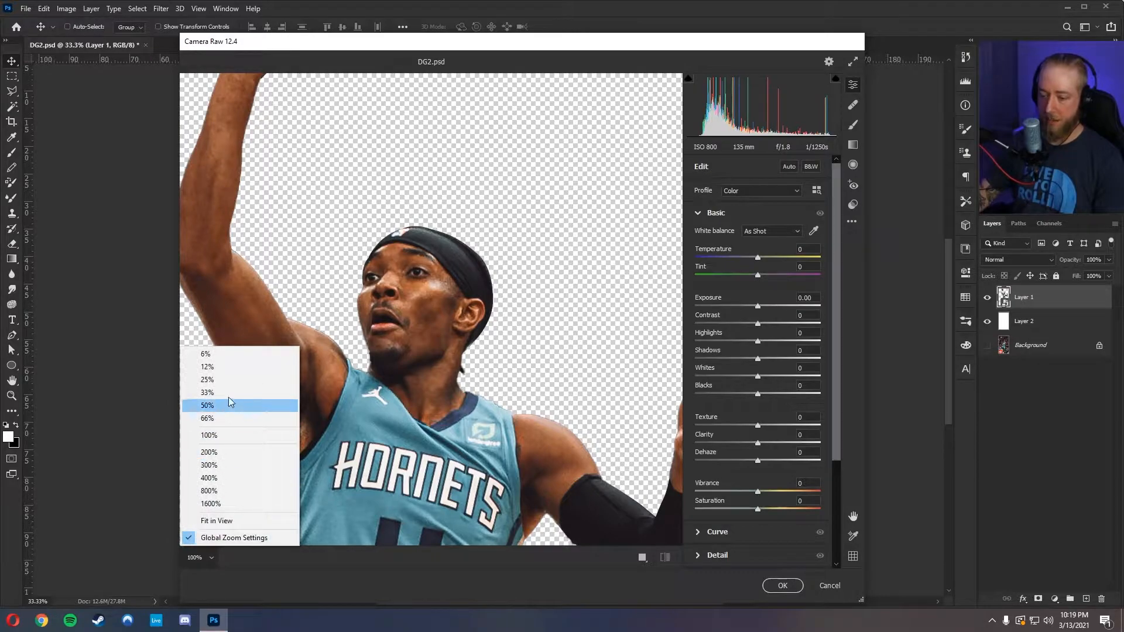
left_click(207, 405)
scroll(403, 312, "down", 3)
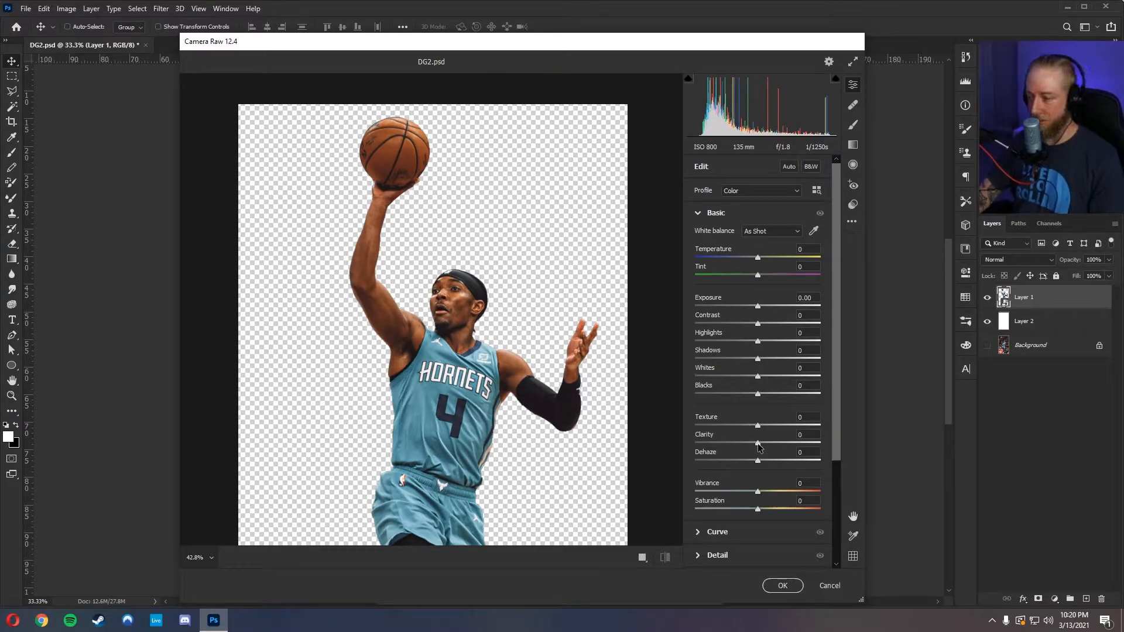
Set the player's Clarity to +30 in the Camera Raw Basic adjustments.
left_click_drag(758, 444, 858, 449)
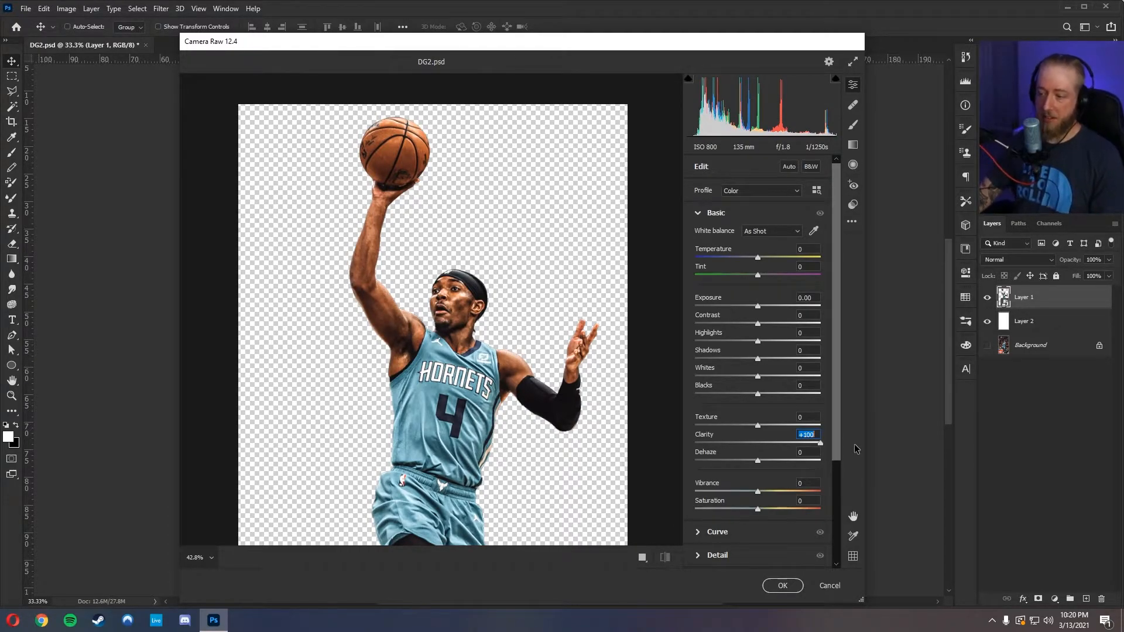
left_click_drag(855, 444, 449, 479)
left_click(771, 444)
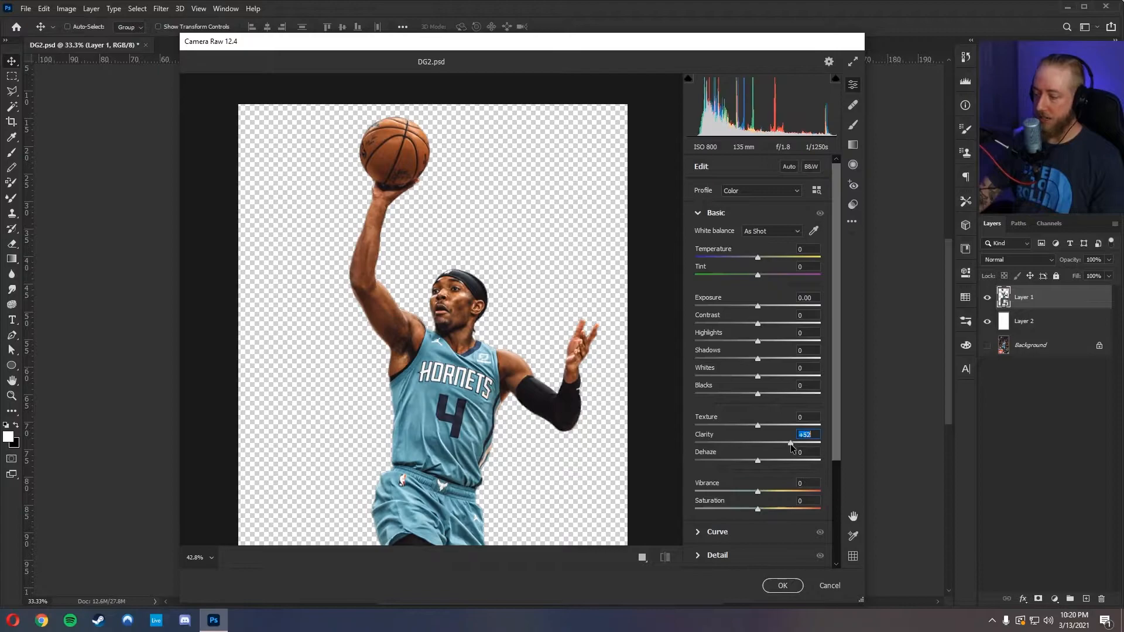
left_click_drag(773, 448, 776, 448)
type("30")
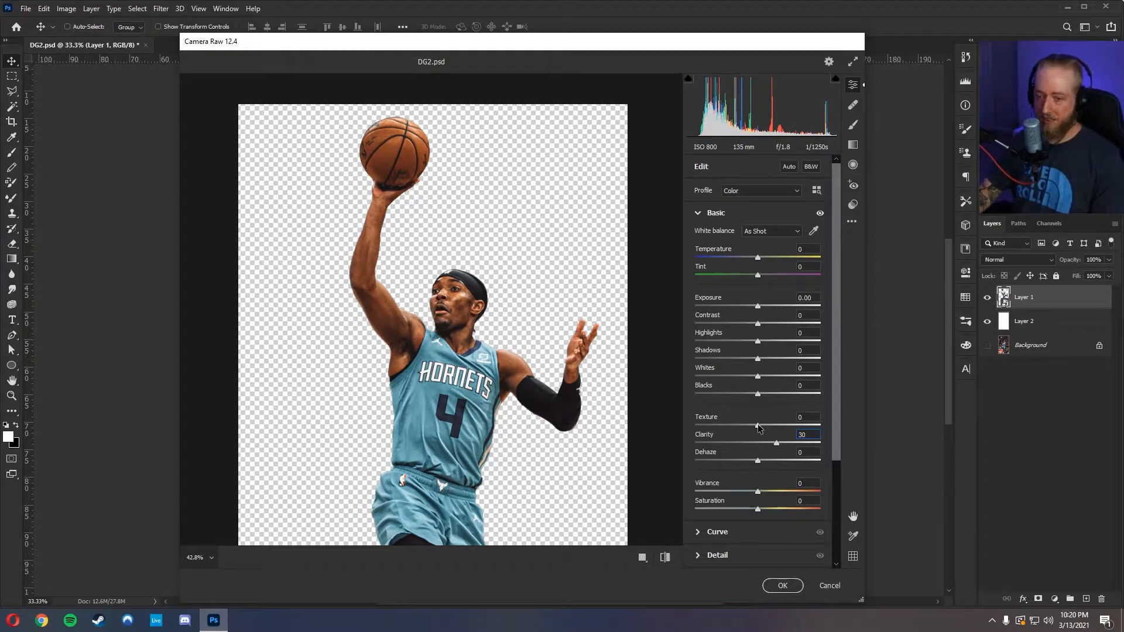
Set Texture to +10 and Dehaze to +5 in the Basic adjustments.
mouse_move(757, 424)
left_mouse_down()
mouse_move(822, 425)
mouse_move(813, 440)
mouse_move(750, 440)
mouse_move(764, 440)
left_mouse_up()
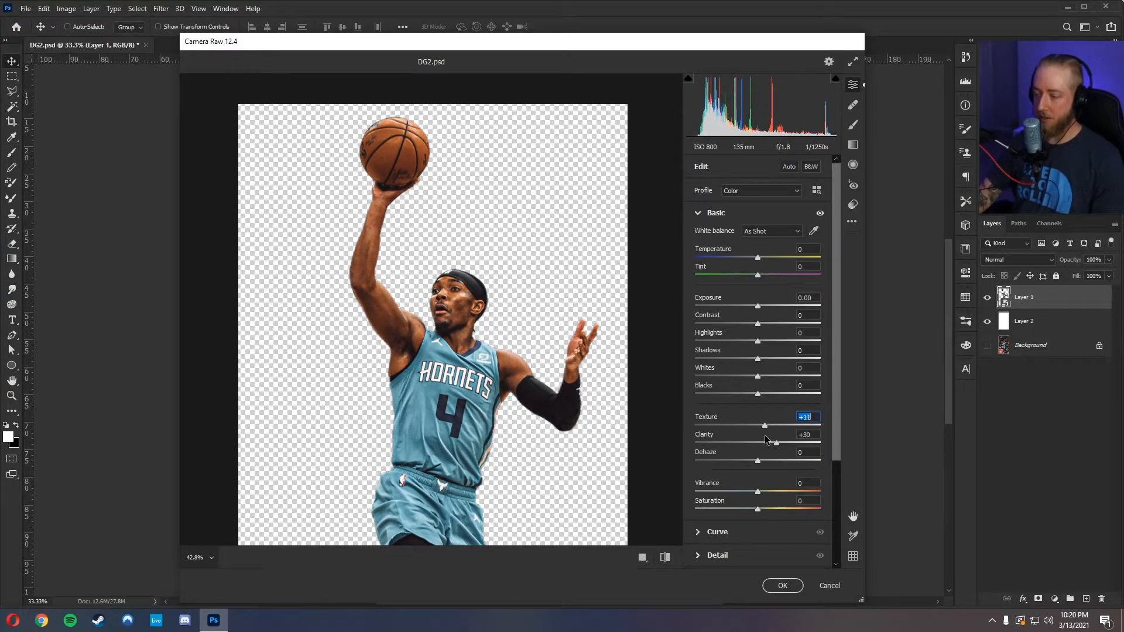
type("10")
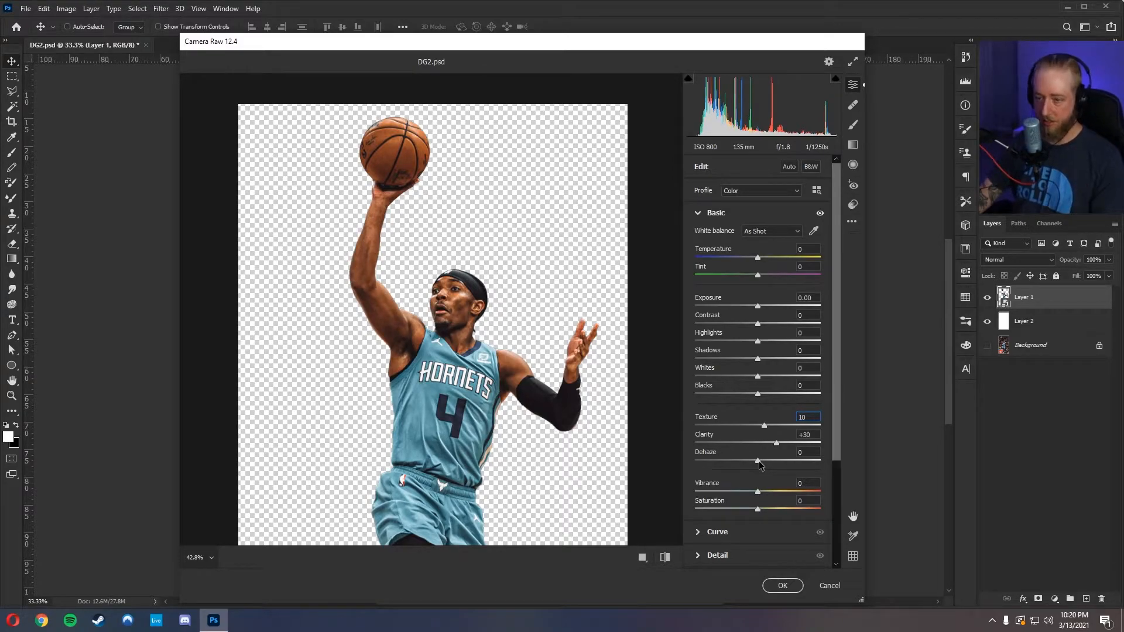
mouse_move(759, 461)
left_mouse_down()
mouse_move(725, 465)
mouse_move(874, 470)
mouse_move(765, 470)
left_mouse_up()
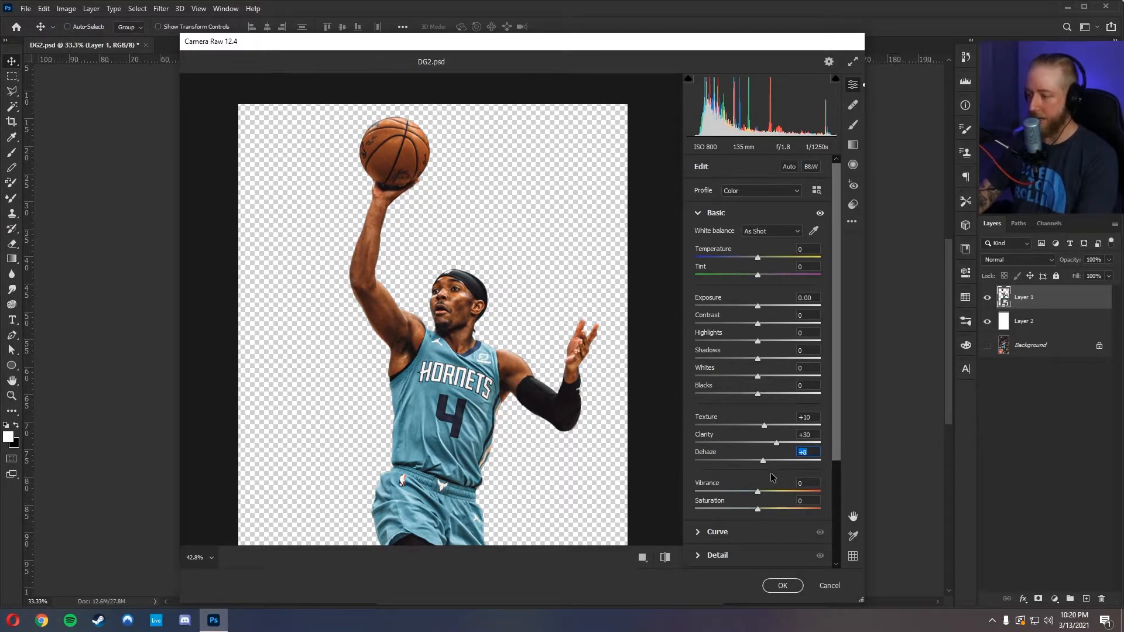
type("5")
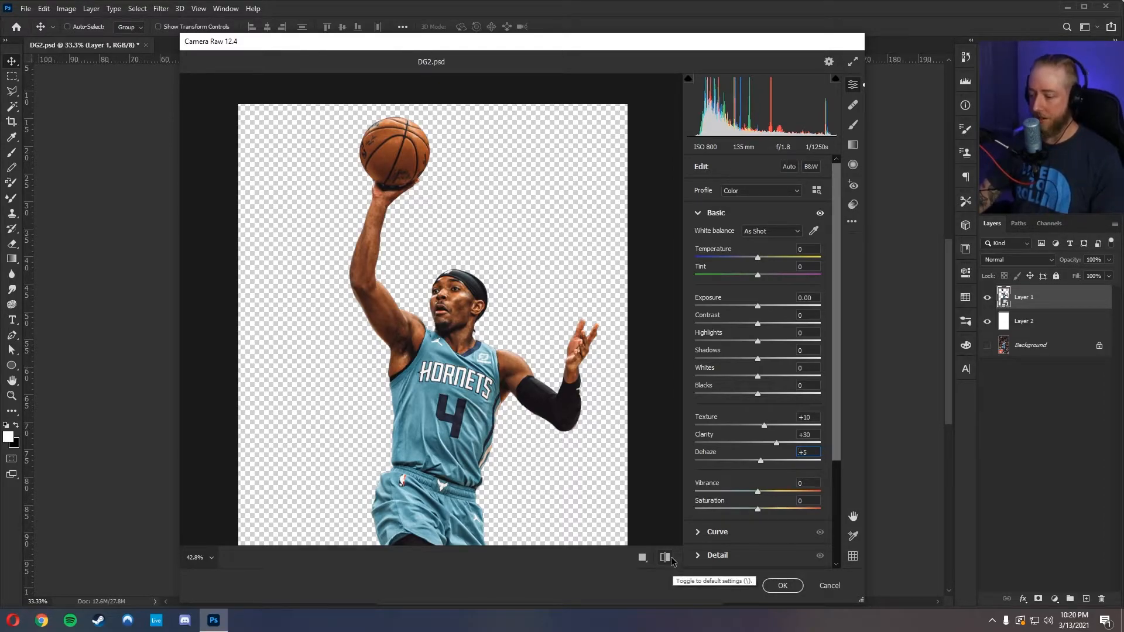
Compare the adjusted player with the default settings, both in the wider view and close up on the face.
left_click(666, 557)
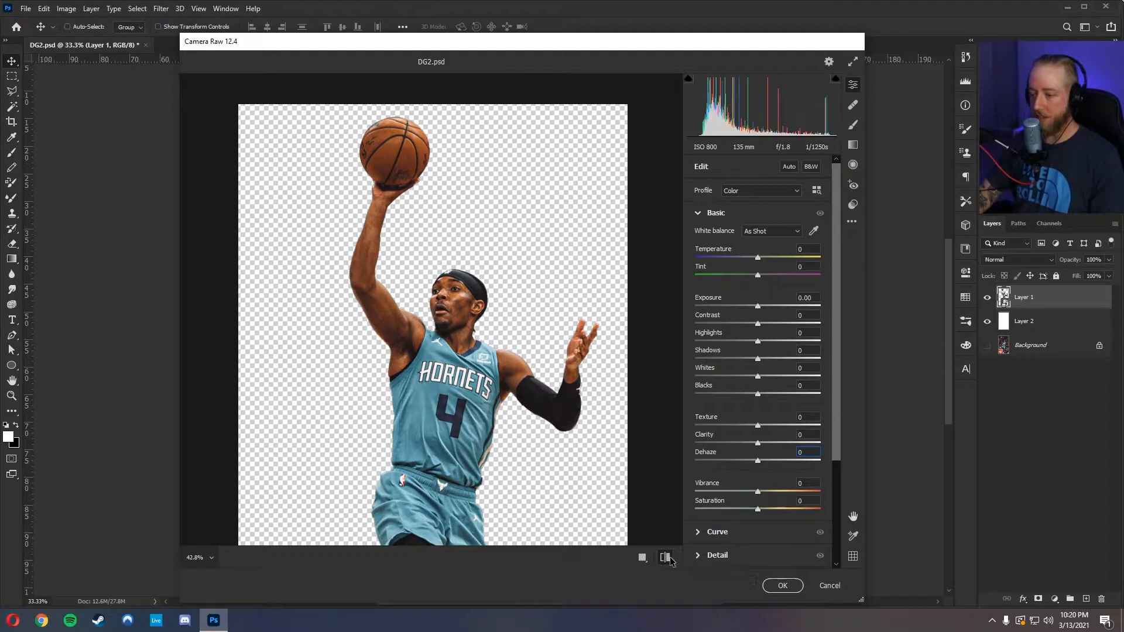
left_click(666, 558)
left_click(666, 558)
left_click(669, 559)
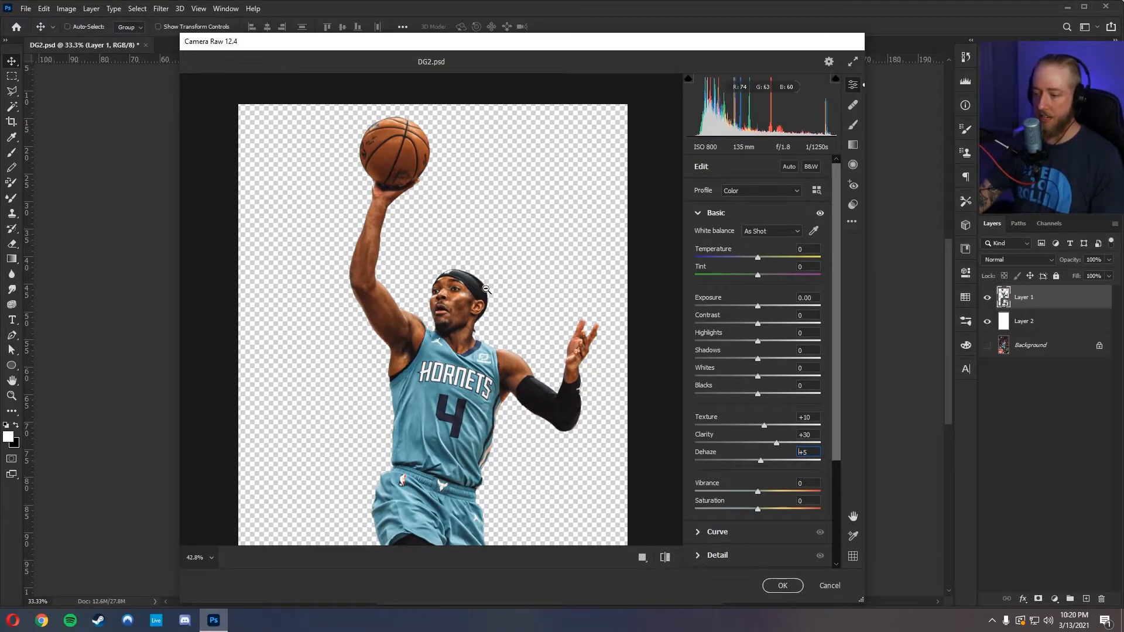
left_click(453, 303)
left_click(458, 202)
left_click(666, 555)
left_click(665, 556)
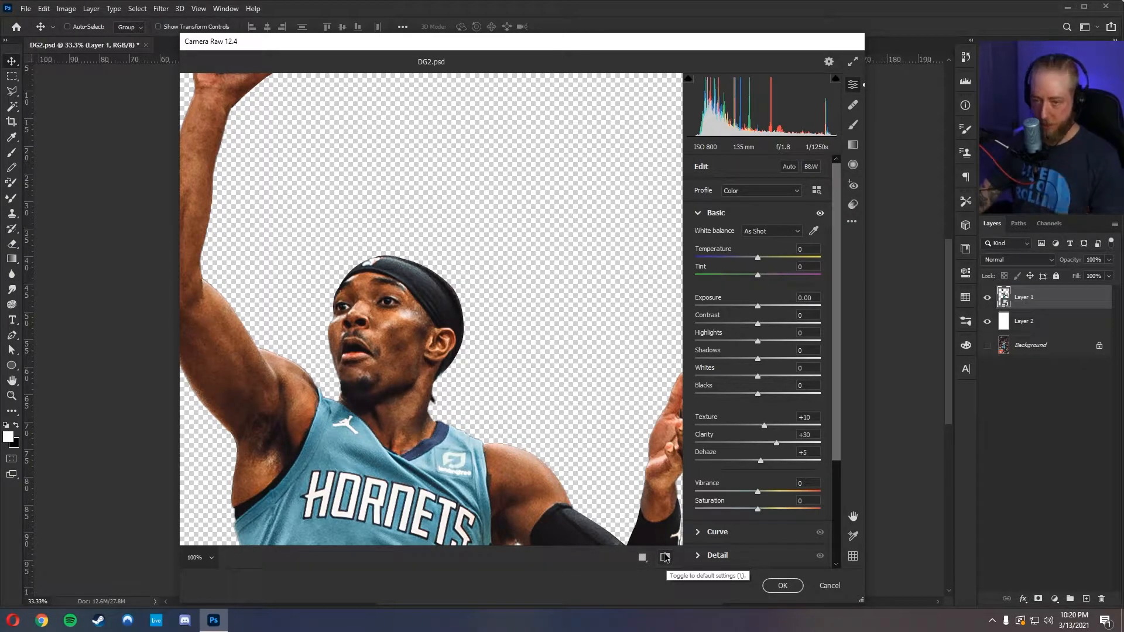
left_click(664, 555)
left_click(666, 557)
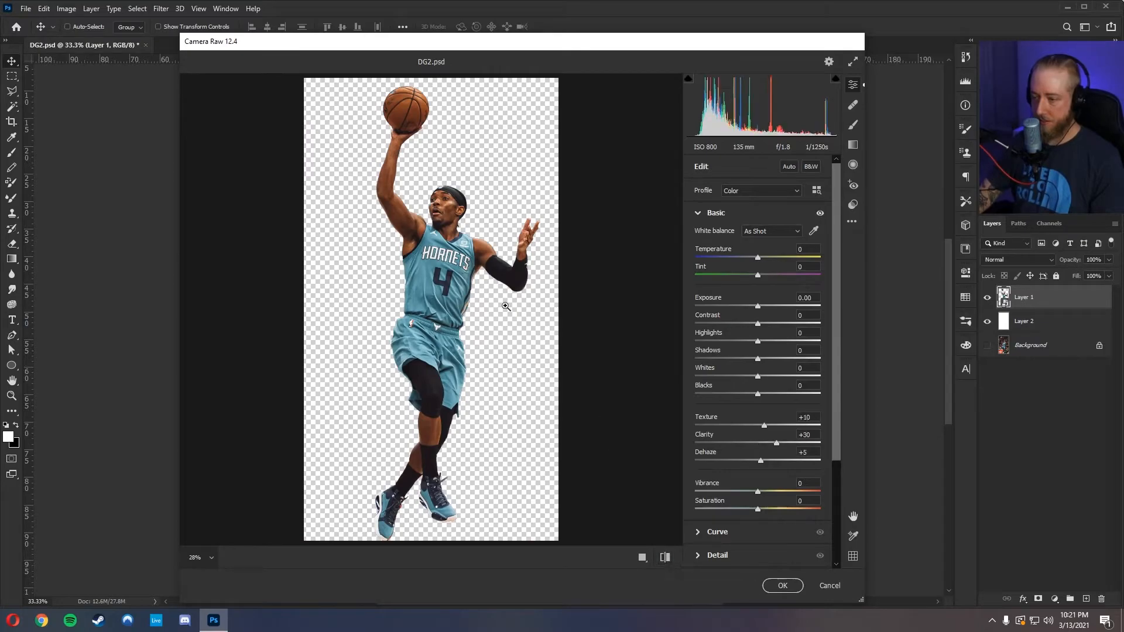
scroll(454, 289, "up", 1)
scroll(455, 289, "up", 3)
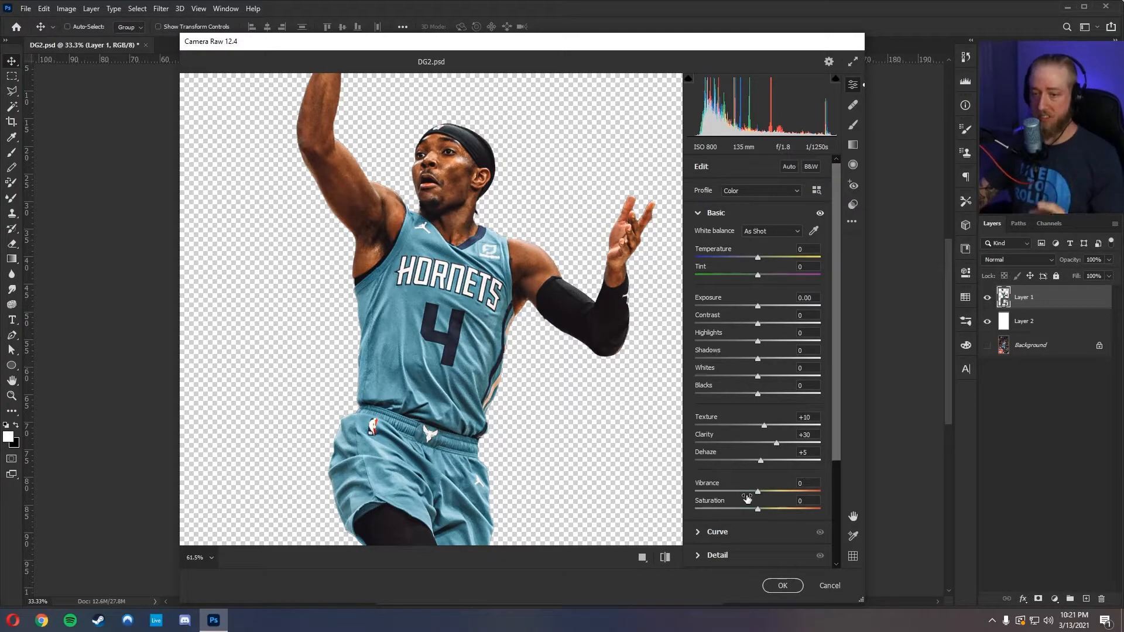
Set Saturation to +11 and Vibrance to +6, and compare the colors with the default settings.
left_click_drag(757, 509, 743, 510)
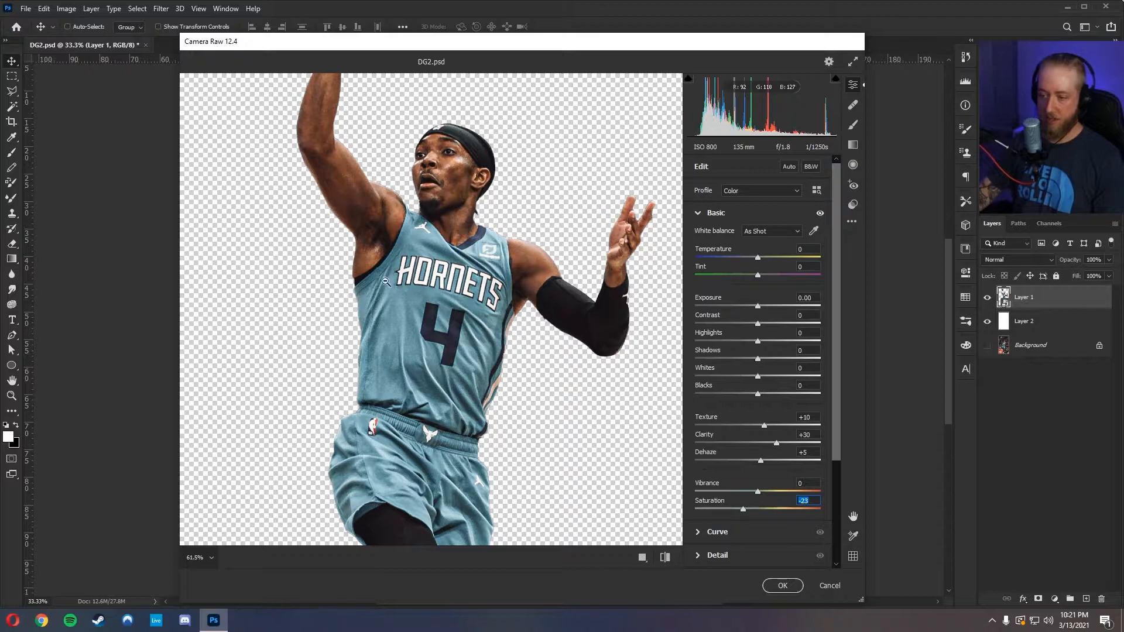
mouse_move(758, 491)
left_mouse_down()
mouse_move(868, 497)
mouse_move(759, 494)
mouse_move(832, 494)
mouse_move(779, 494)
mouse_move(750, 514)
mouse_move(765, 511)
left_mouse_up()
double_click(779, 493)
double_click(752, 512)
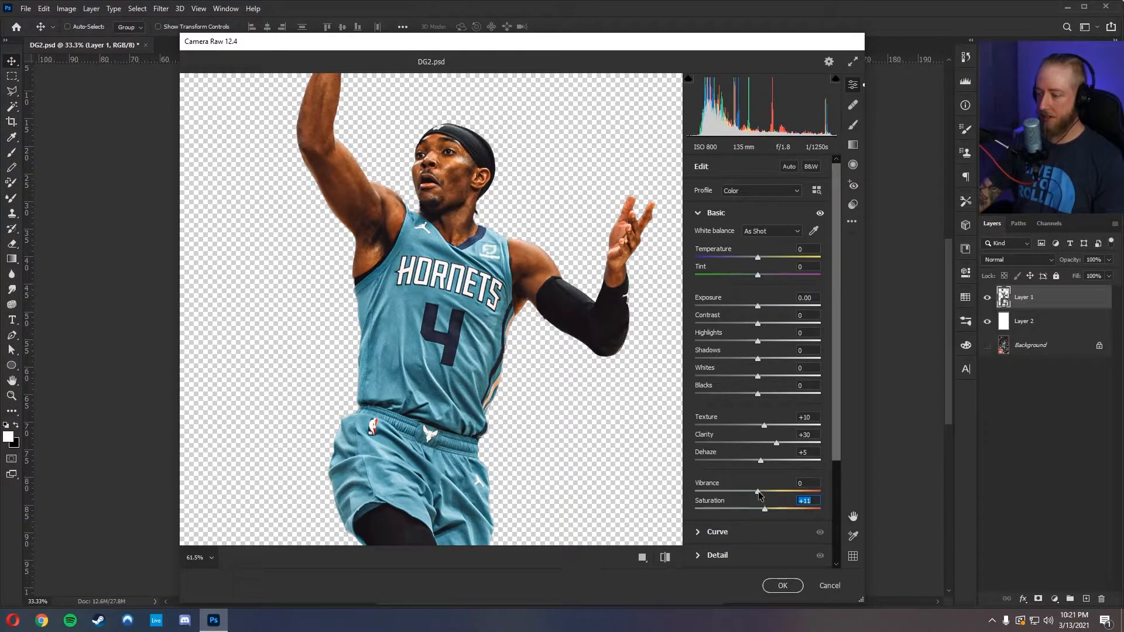
left_click_drag(759, 495, 762, 497)
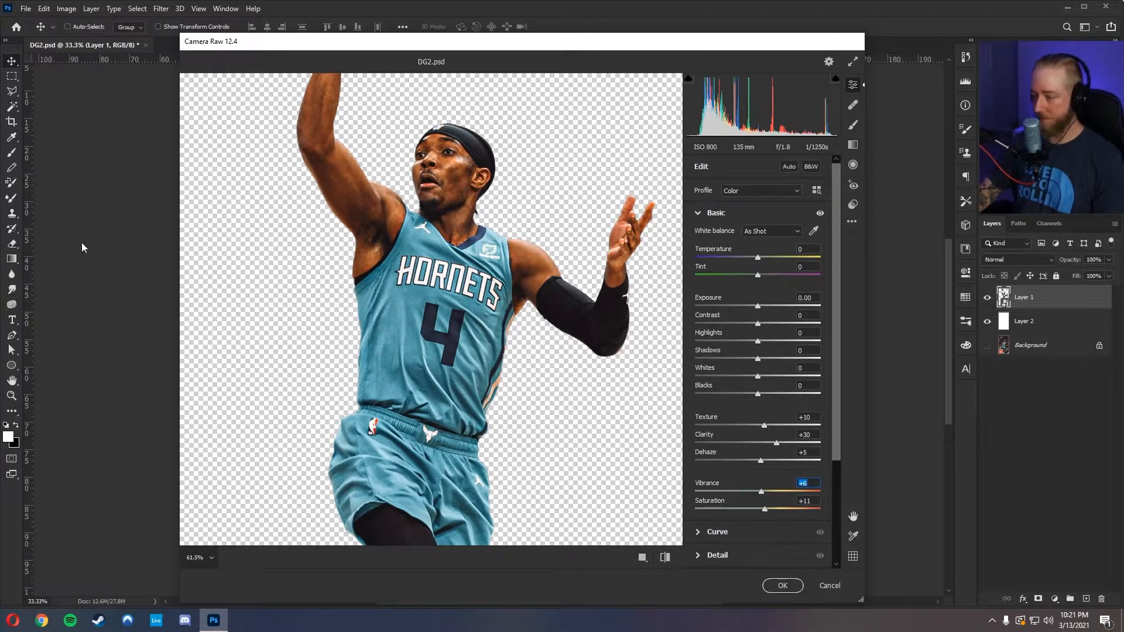
left_click(671, 562)
left_click(671, 563)
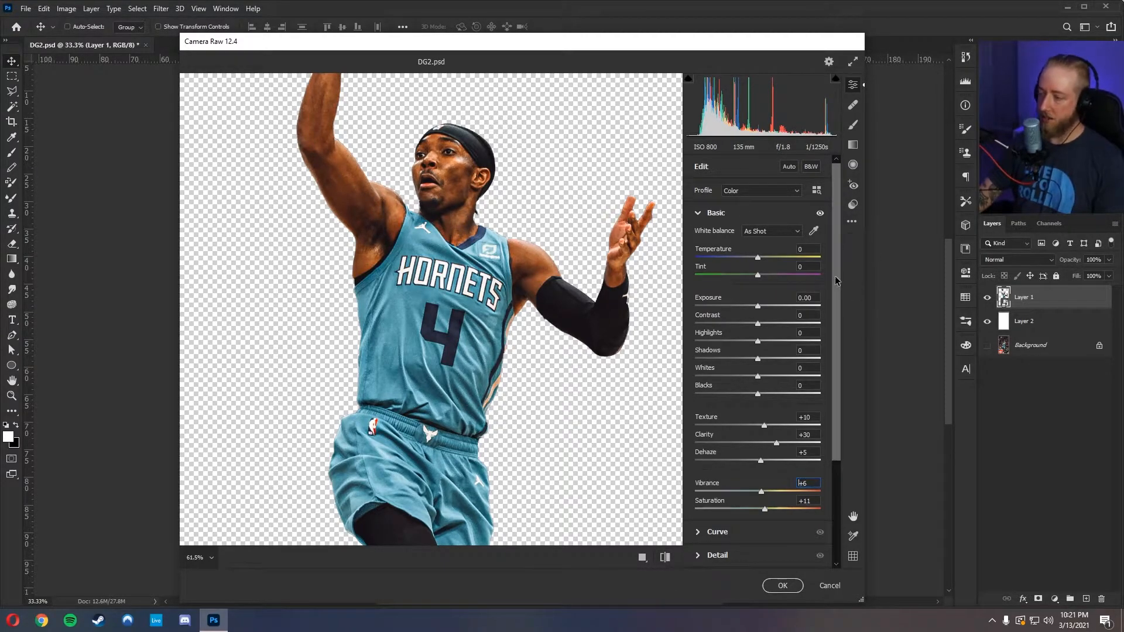
Try lowering the Blacks value in the Basic adjustments.
scroll(836, 280, "down", 3)
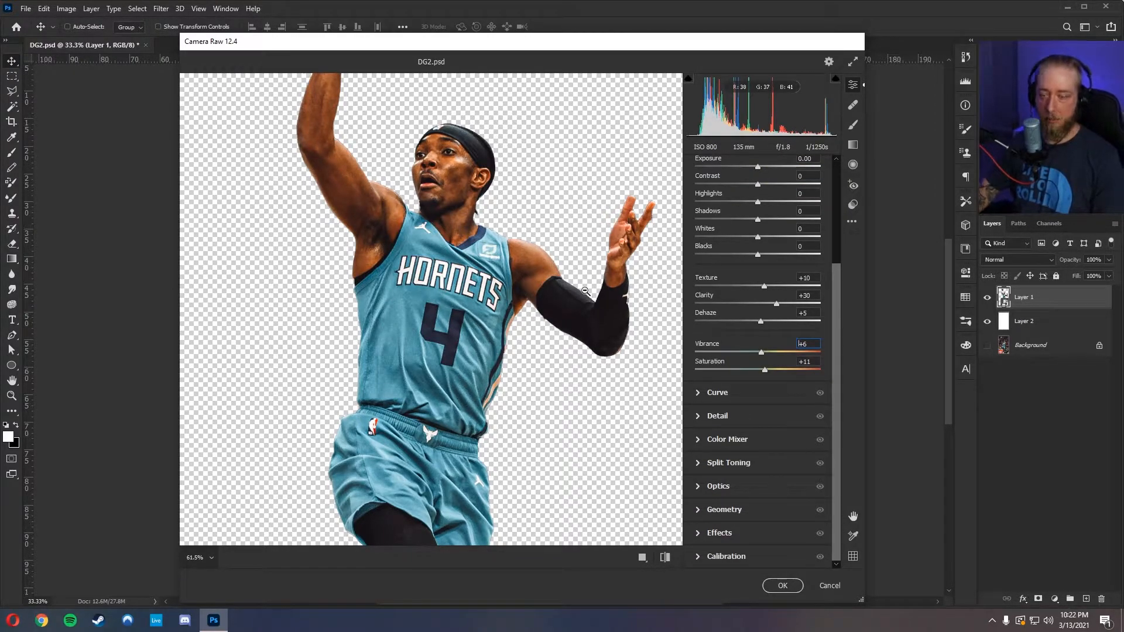
scroll(753, 315, "up", 3)
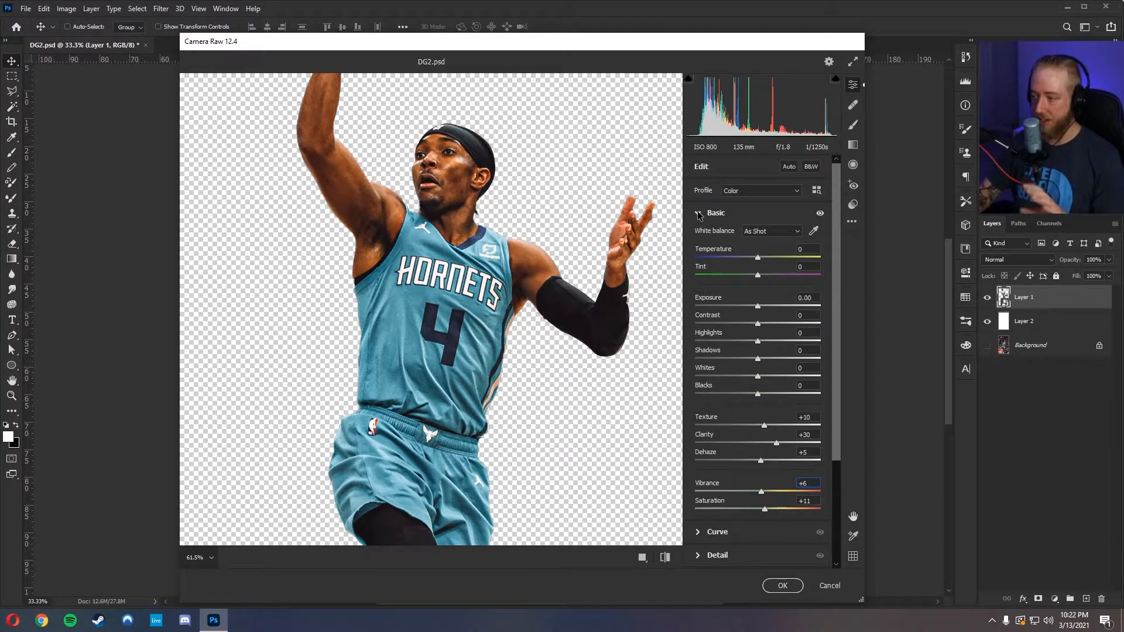
scroll(749, 359, "down", 1)
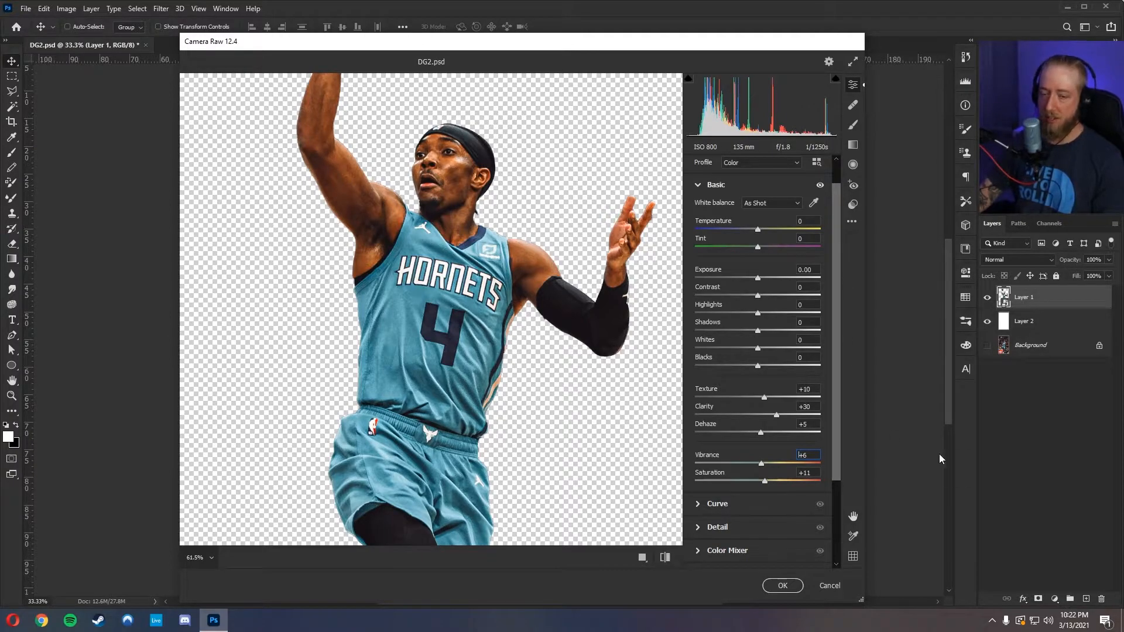
left_click_drag(756, 366, 748, 366)
double_click(747, 367)
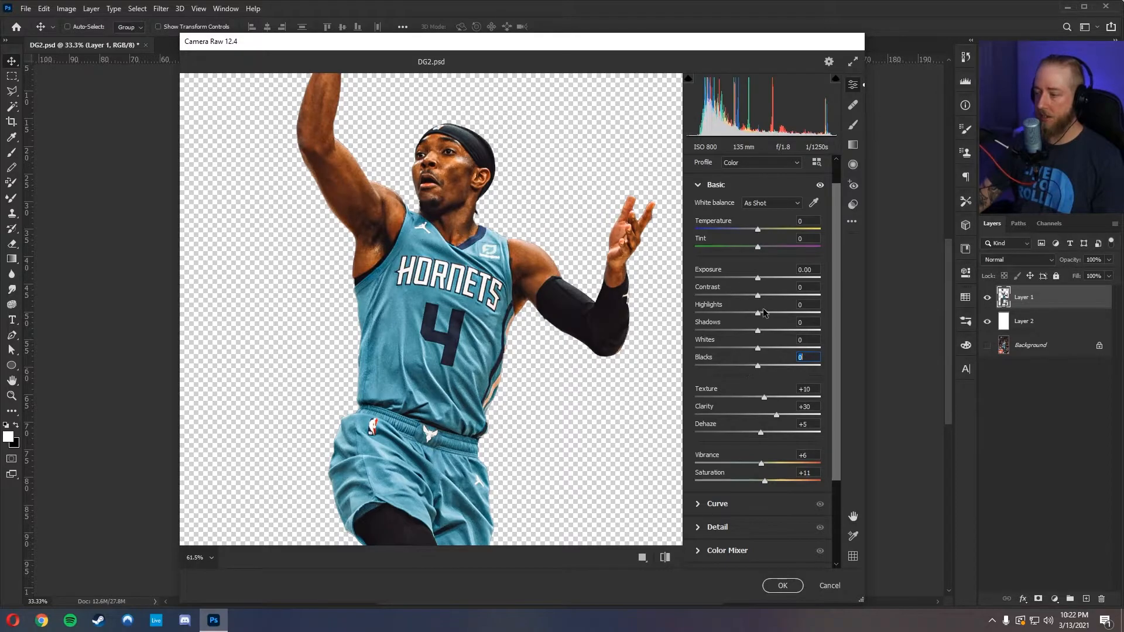
Set the player's Highlights to +7 in the Basic adjustments.
left_click_drag(758, 313, 773, 315)
double_click(773, 315)
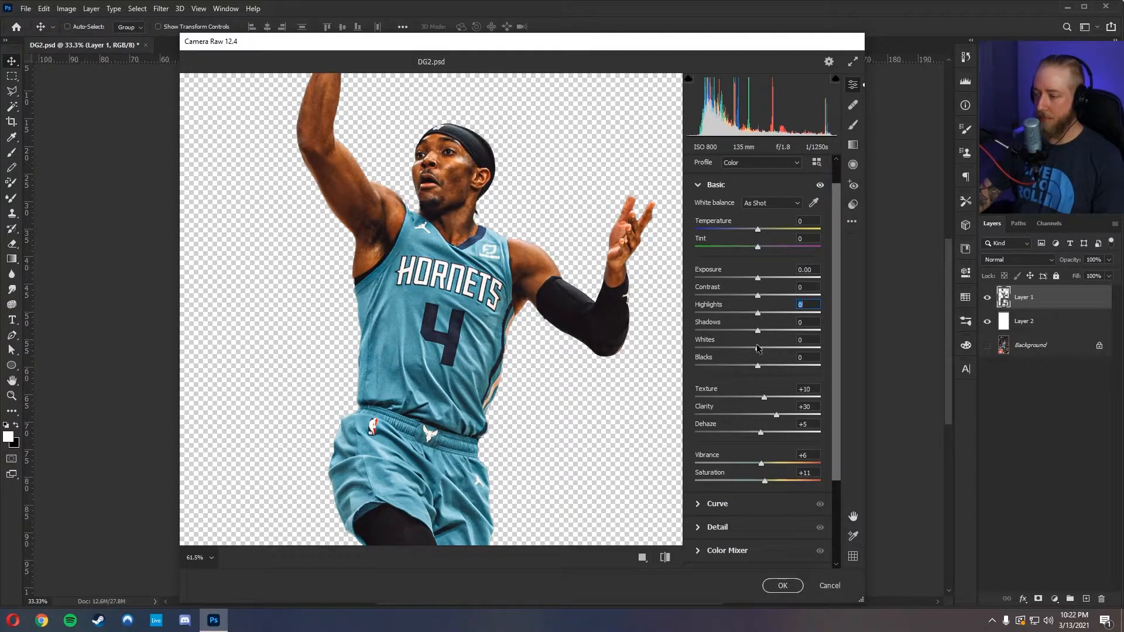
left_click_drag(759, 313, 766, 317)
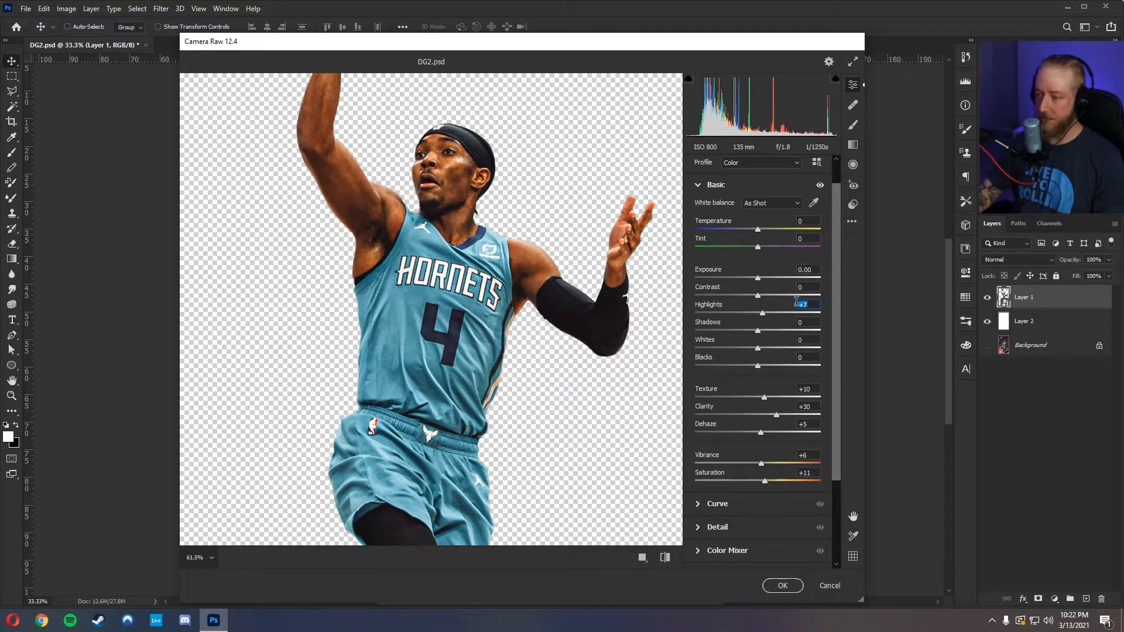
Shift the jersey's hue in the Color Mixer with the targeted adjustment tool, bringing Aquas to -9 and Blues to -17.
scroll(820, 293, "down", 3)
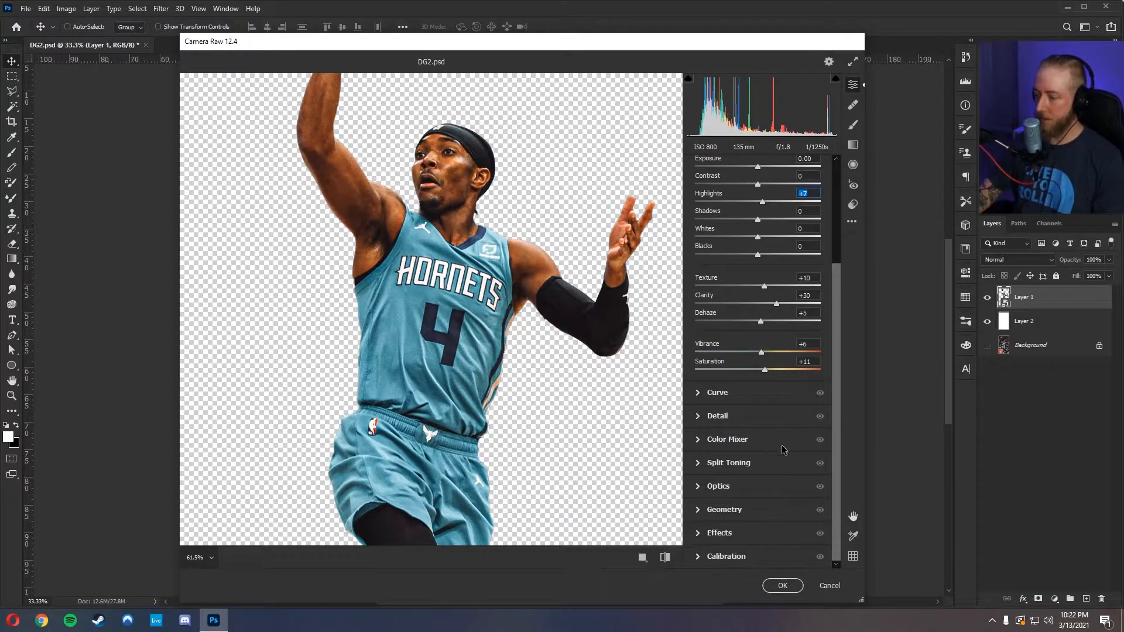
left_click(699, 440)
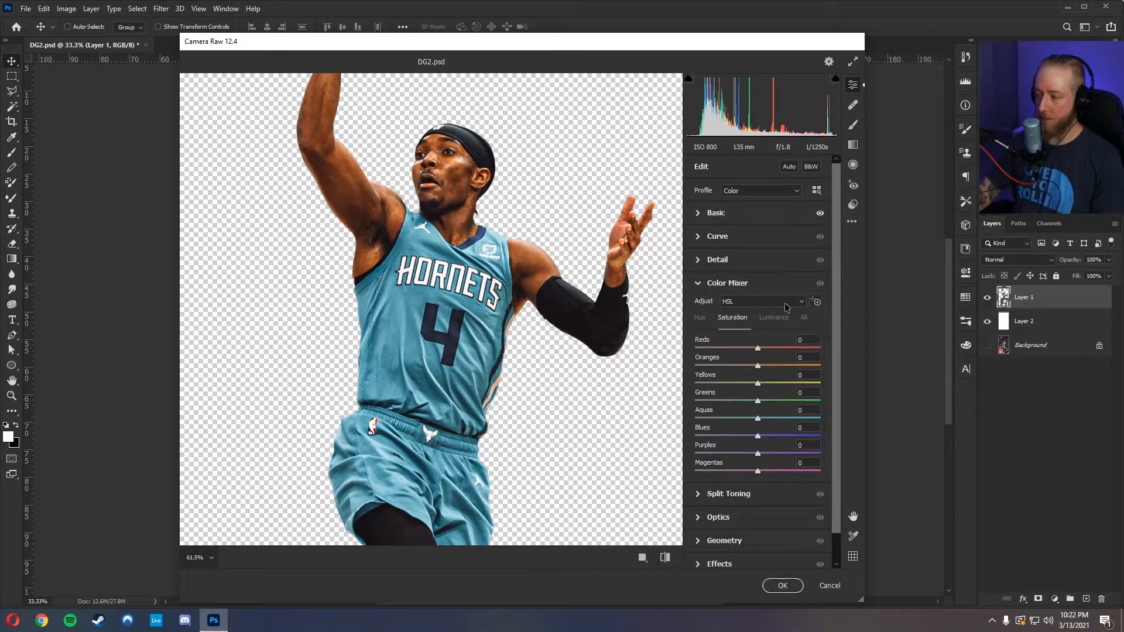
left_click(816, 302)
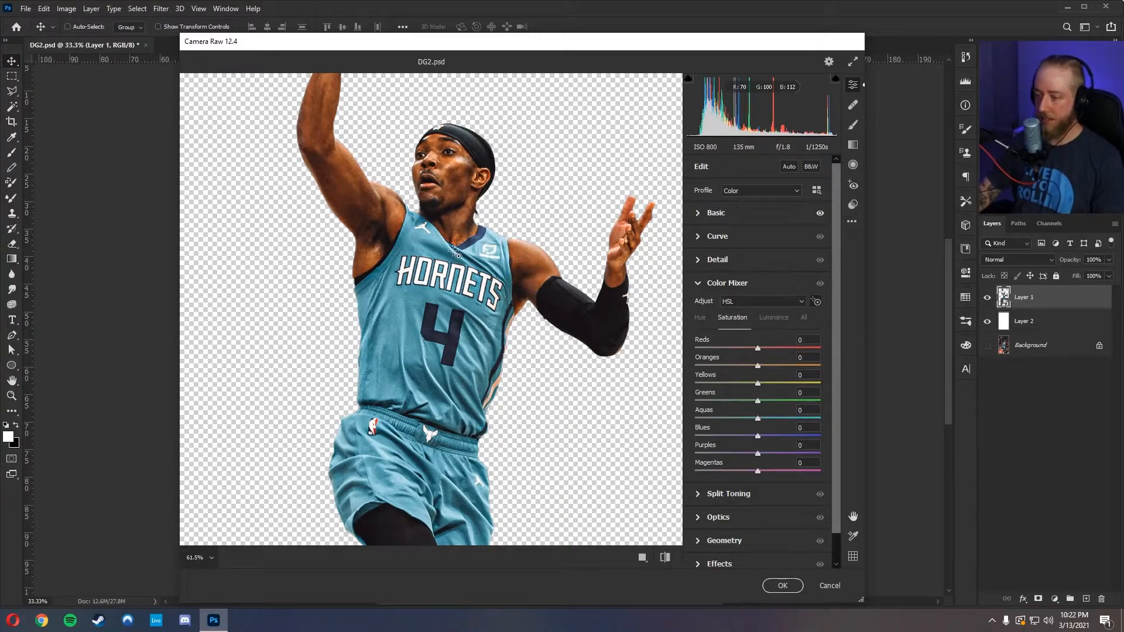
left_click(701, 321)
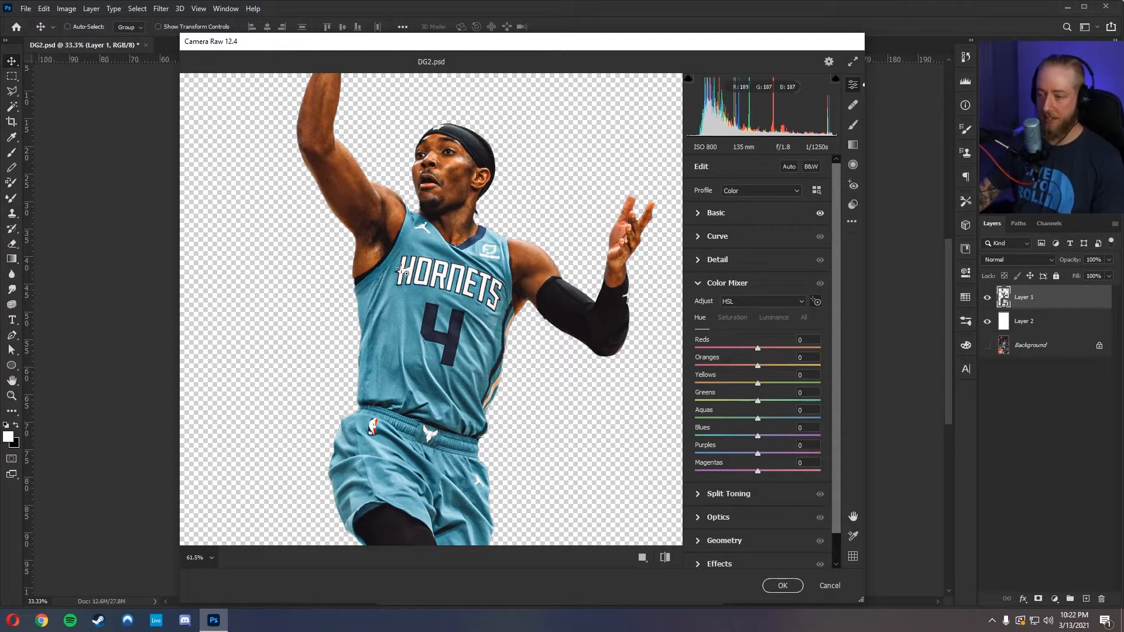
left_click(817, 301)
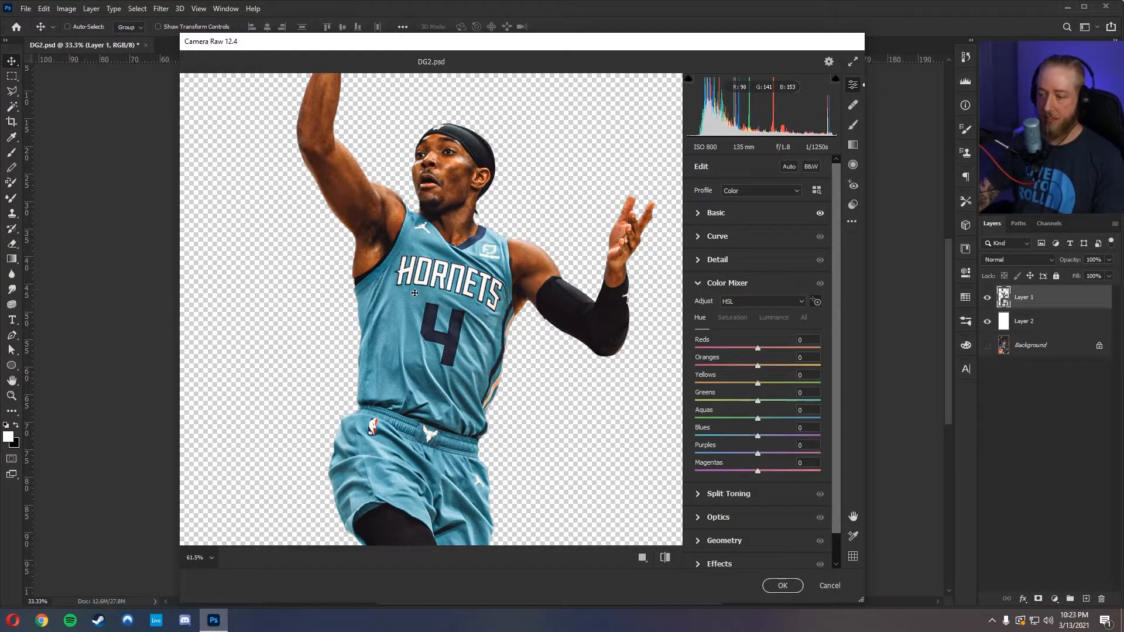
left_click_drag(415, 293, 346, 306)
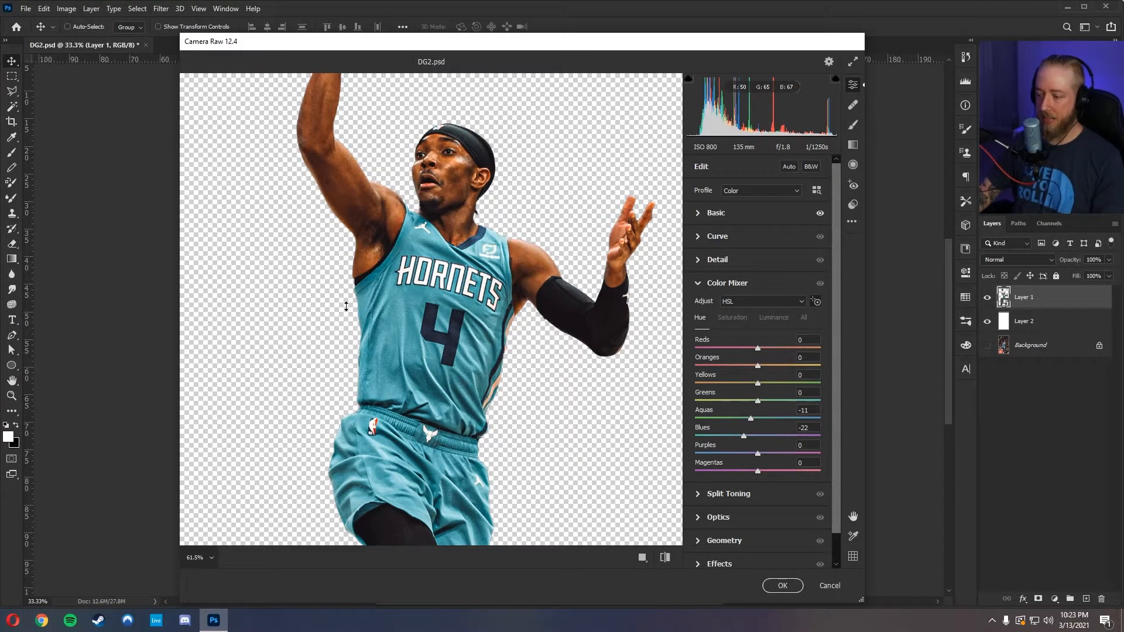
left_click_drag(347, 307, 346, 303)
Try a hue shift on the jersey number and undo it, then shift the skin's hue to Reds -1 and Oranges -5.
left_click_drag(455, 340, 456, 325)
key("ctrl+z")
left_click_drag(445, 164, 448, 162)
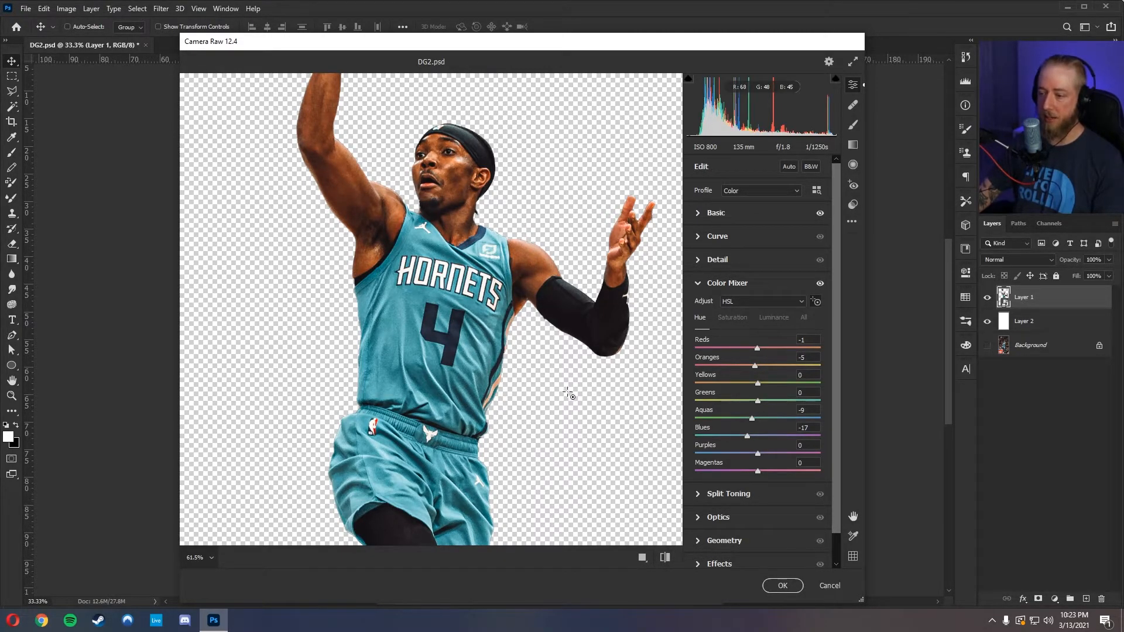
left_click(203, 560)
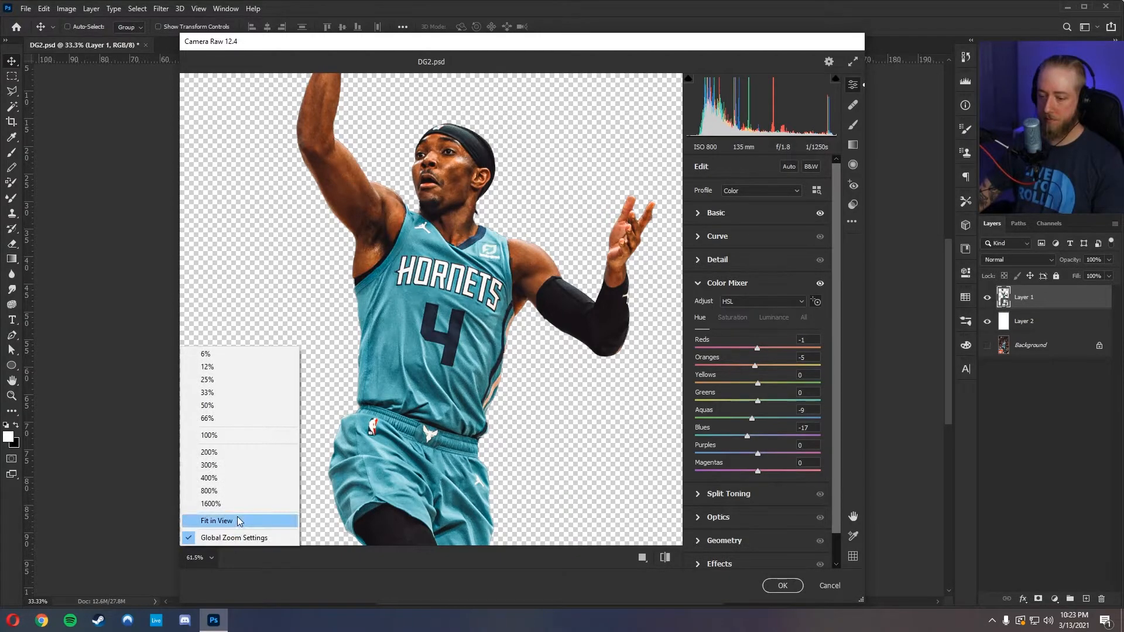
left_click(217, 521)
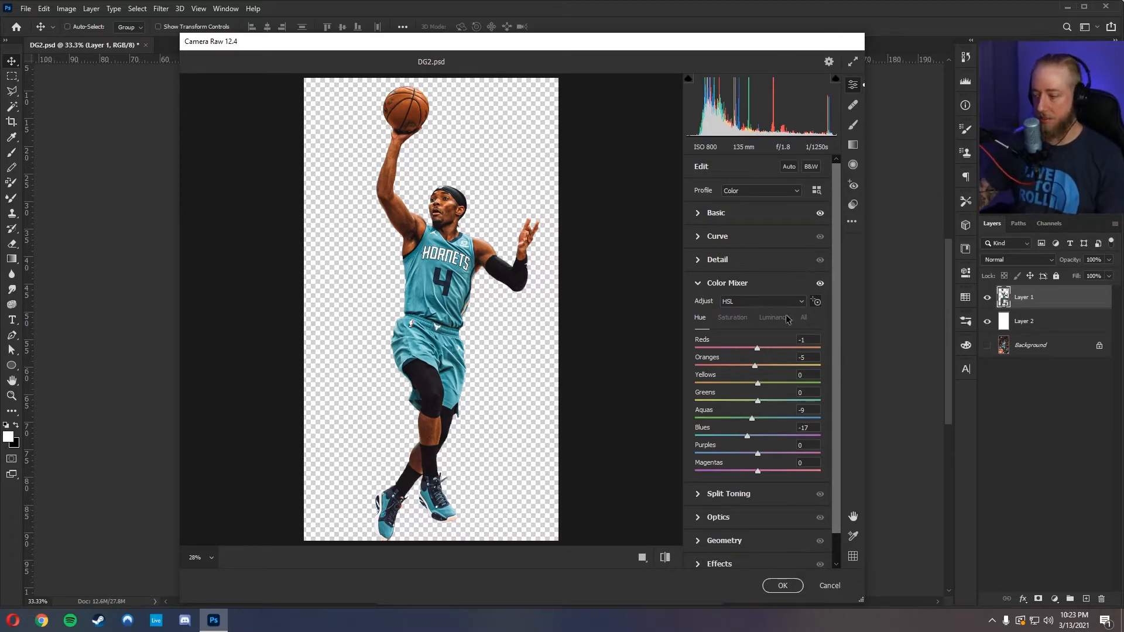
Raise the jersey's color saturation in the Color Mixer to Aquas +22 and Blues +43 with the targeted adjustment.
left_click(211, 556)
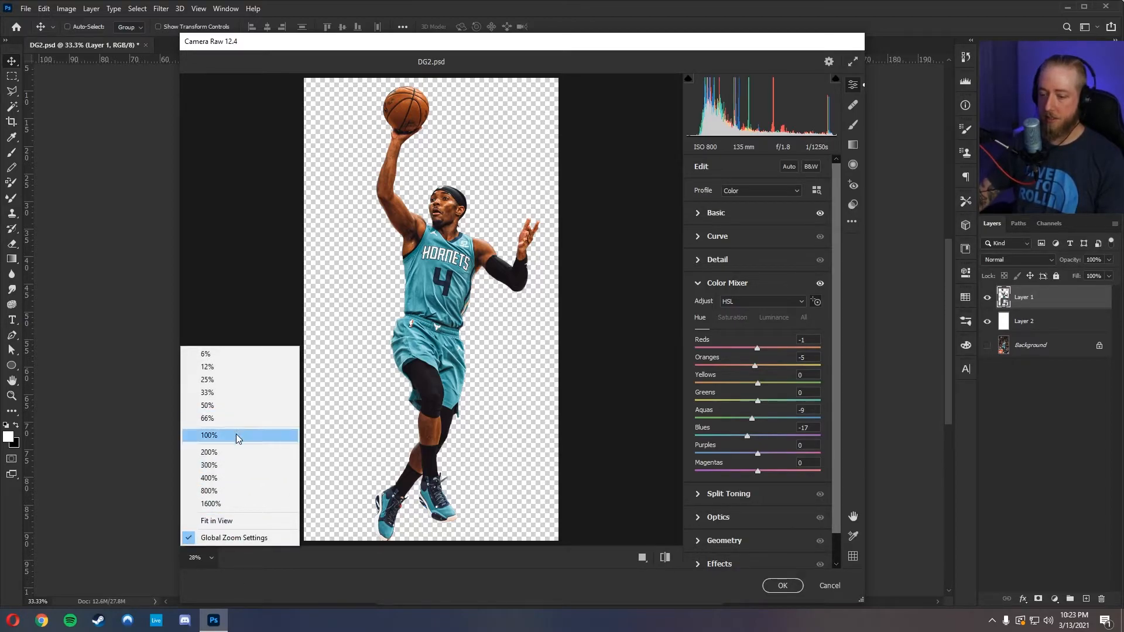
left_click(229, 405)
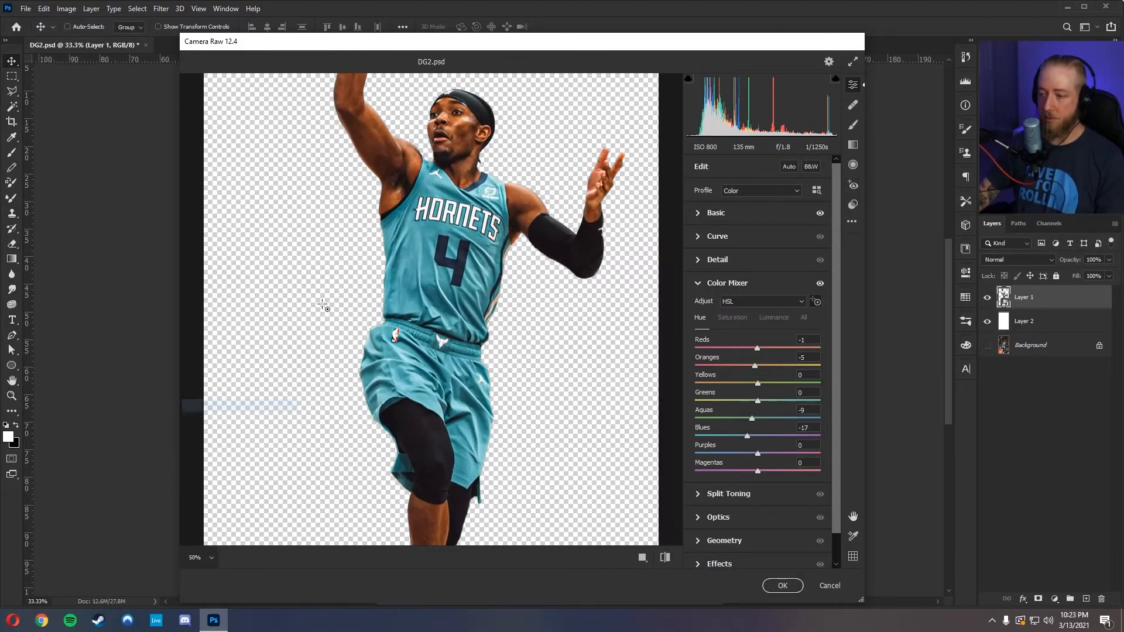
left_click(731, 318)
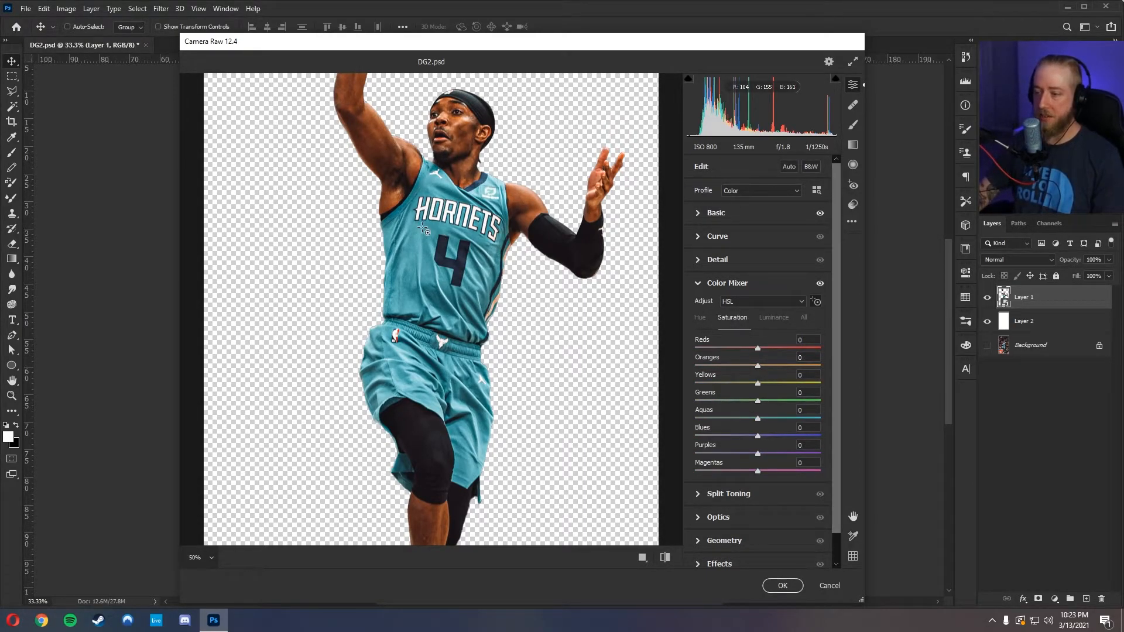
left_click_drag(421, 227, 422, 204)
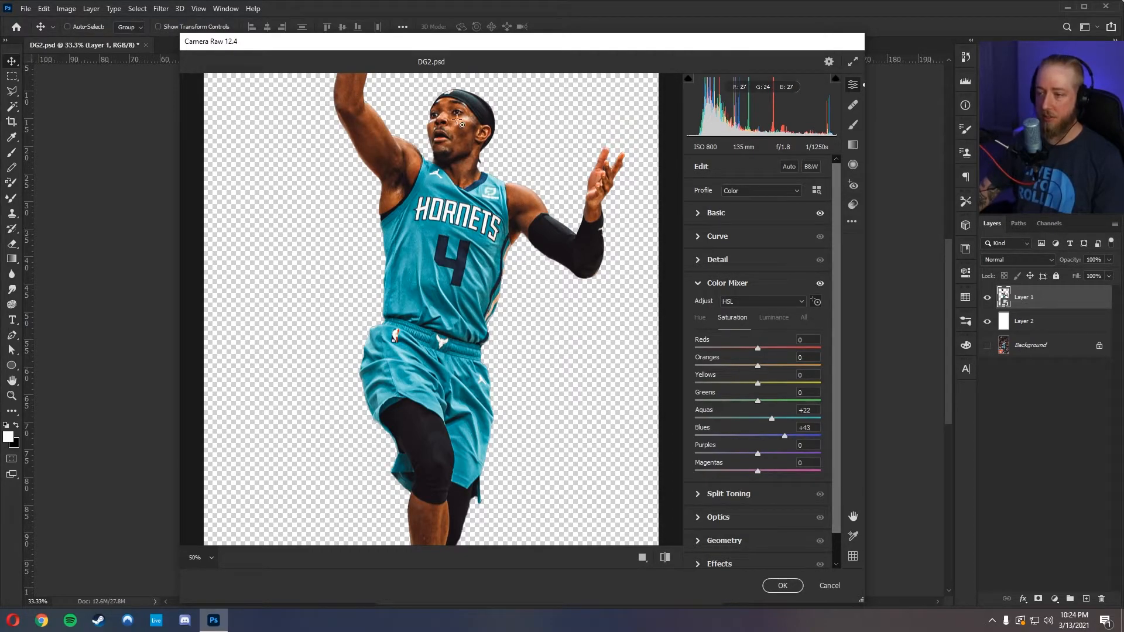
Reduce the skin's saturation to Reds -1 and Oranges -5, and compare the player with the original settings.
left_click_drag(454, 120, 479, 123)
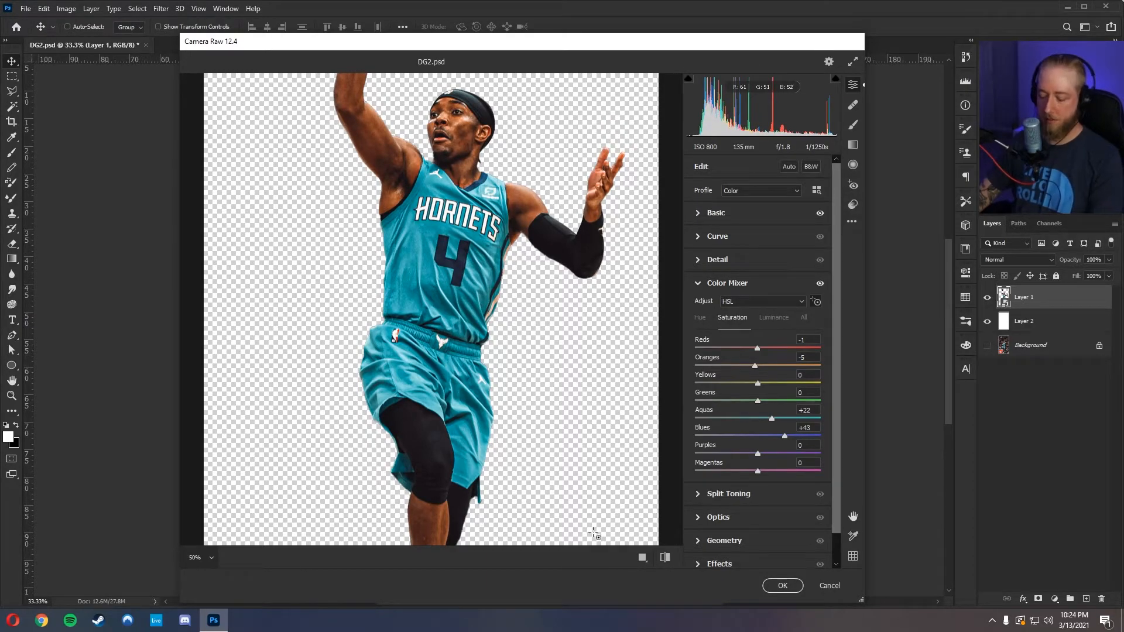
left_click(666, 558)
left_click(666, 558)
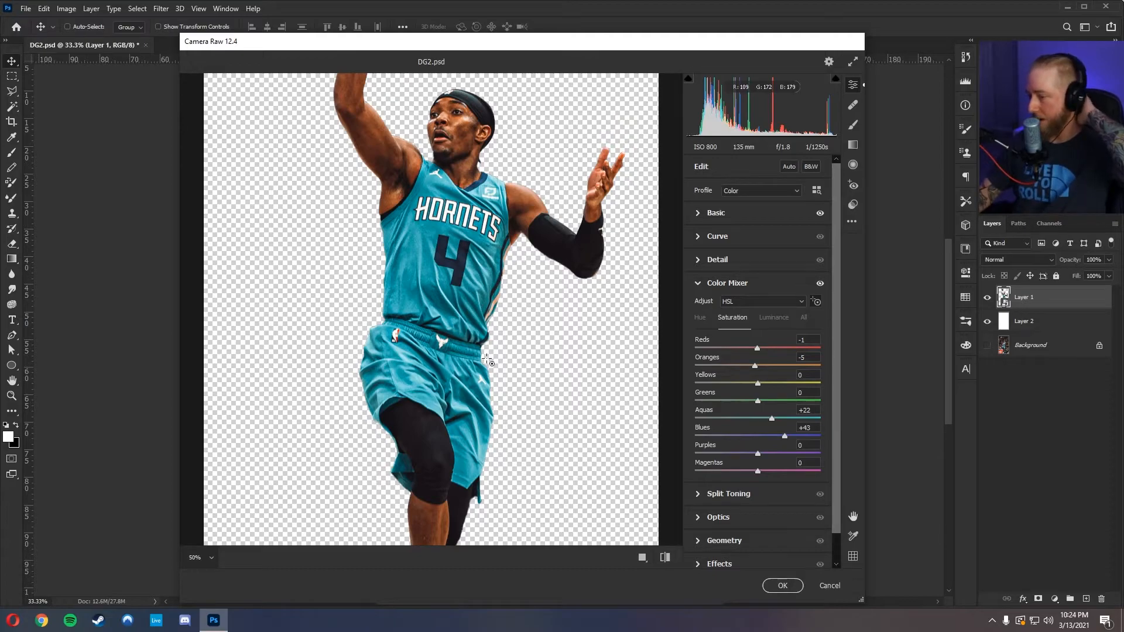
Brighten the jersey through the Color Mixer's luminance, undoing the extreme first try and settling on Aquas +13 and Blues +27.
left_click(775, 318)
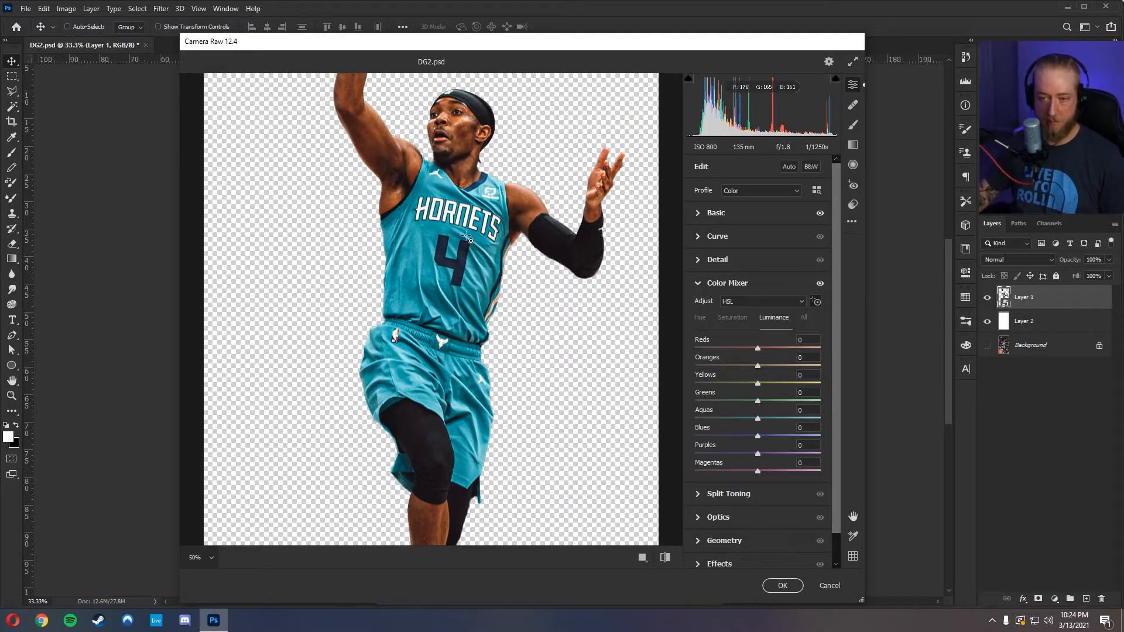
left_click_drag(424, 229, 421, 2)
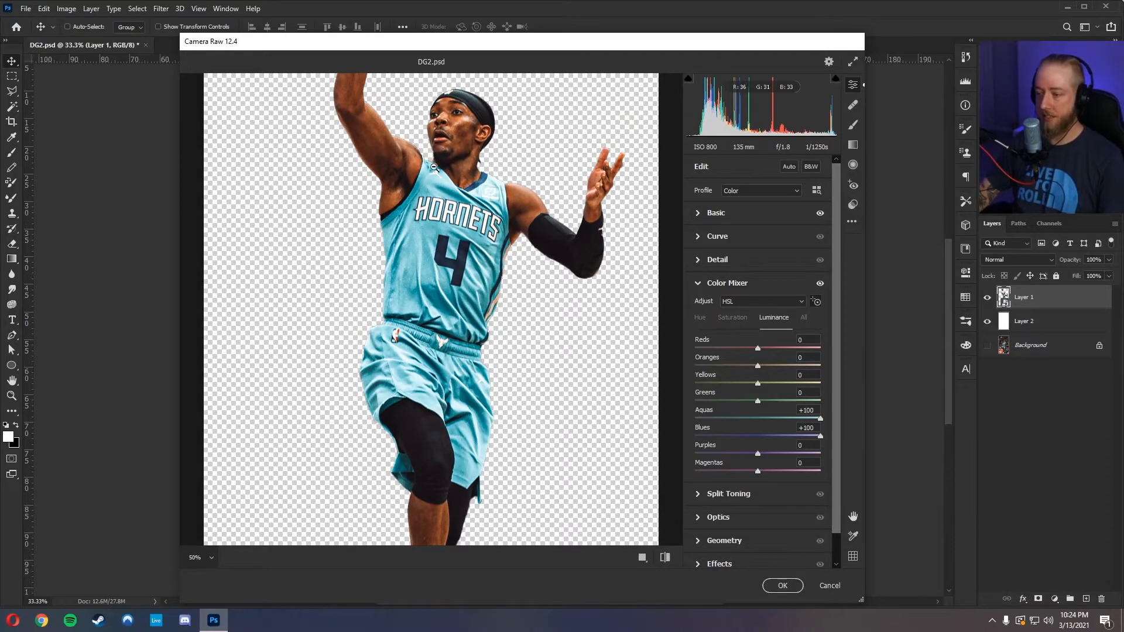
key("ctrl+z")
mouse_move(423, 227)
left_mouse_down()
mouse_move(419, 281)
mouse_move(416, 215)
left_mouse_up()
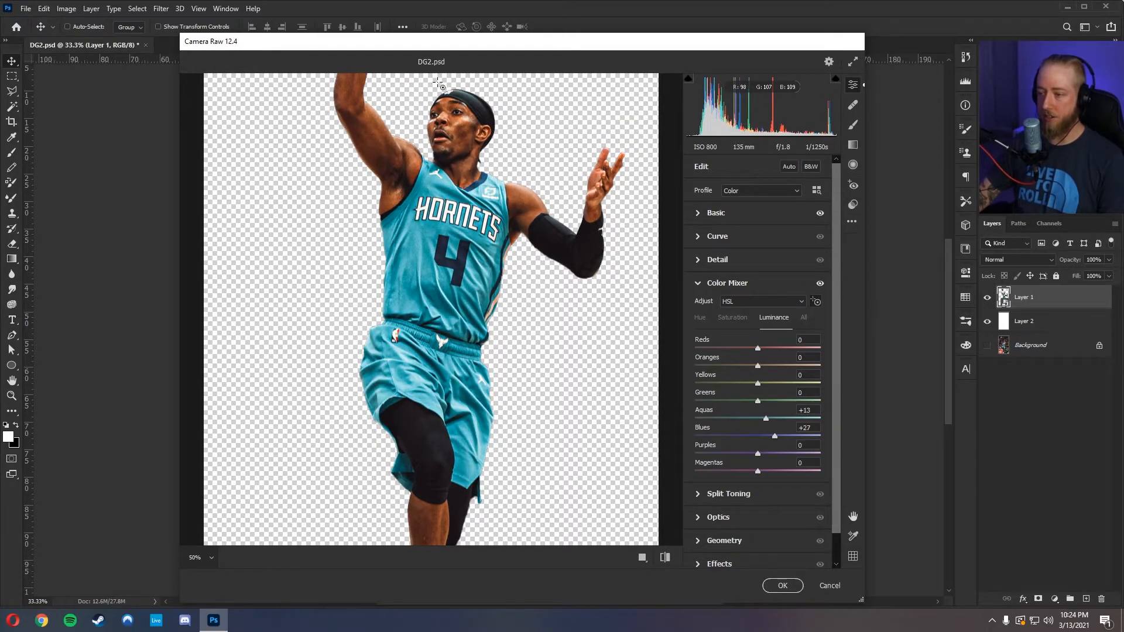
Fine-tune the luminance from the skin and leg to Reds +3, Oranges +11, Blues +28 and Purples +2, and apply the filter.
left_click_drag(374, 124, 373, 118)
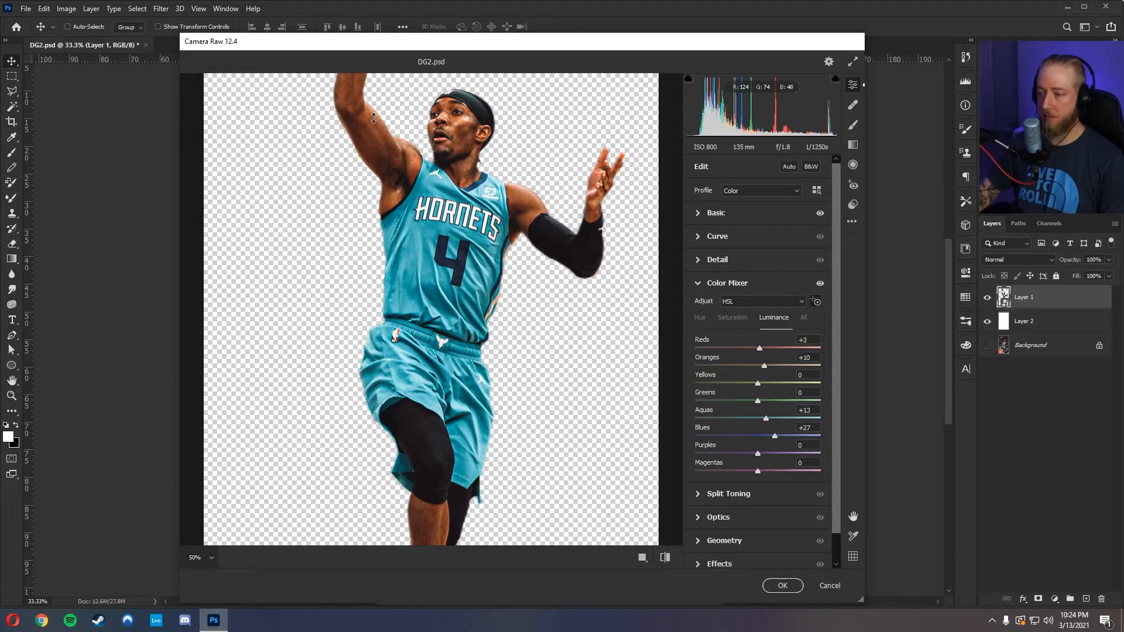
mouse_move(433, 419)
left_mouse_down()
mouse_move(431, 451)
mouse_move(432, 440)
left_mouse_up()
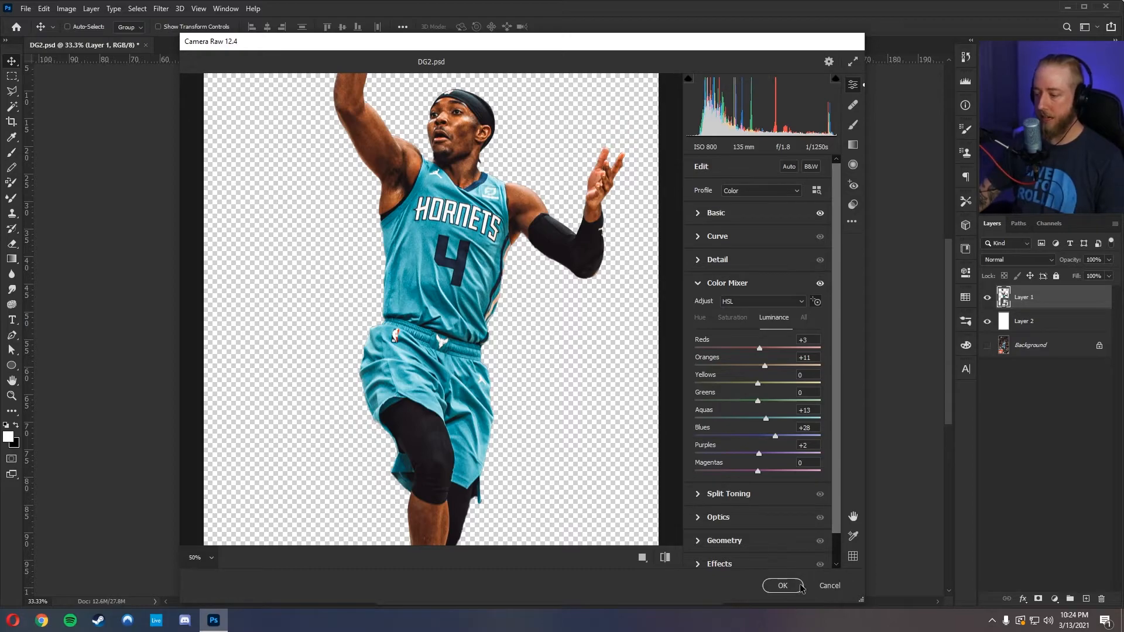
left_click(782, 586)
Compare the player with the smart filters hidden and shown again, and save the document.
scroll(533, 175, "down", 1)
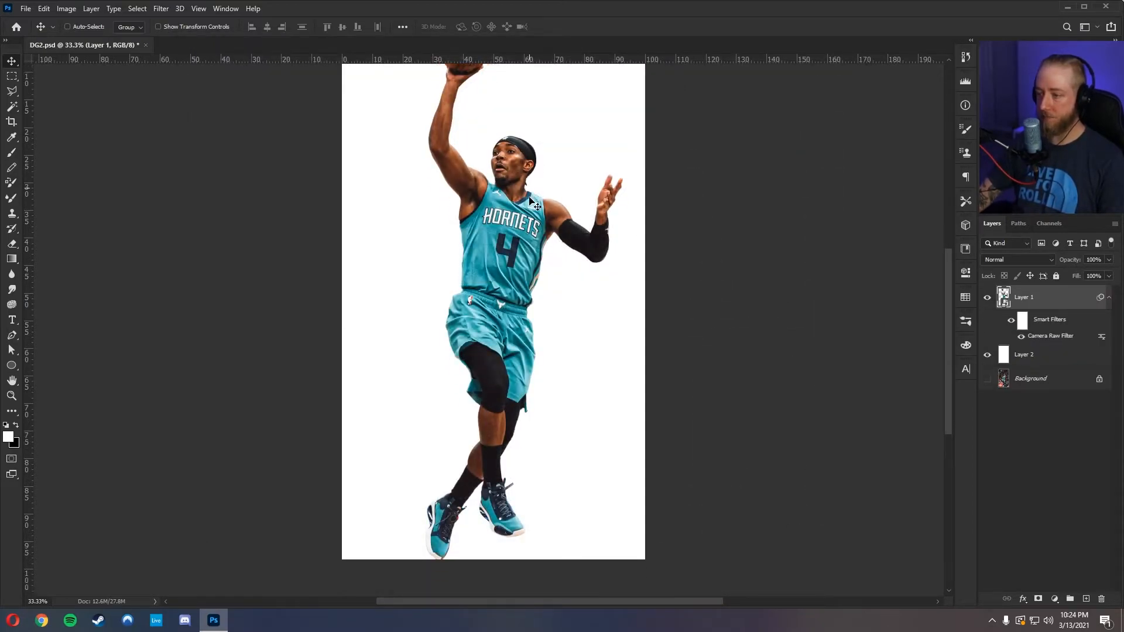
scroll(803, 314, "up", 2)
left_click(1011, 322)
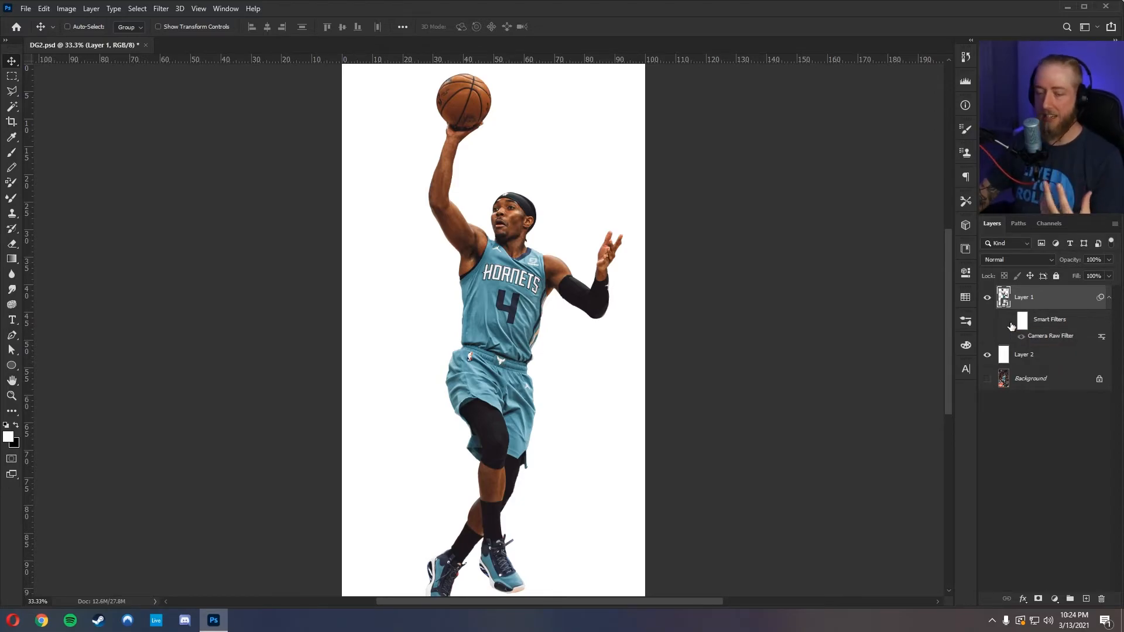
left_click(1013, 322)
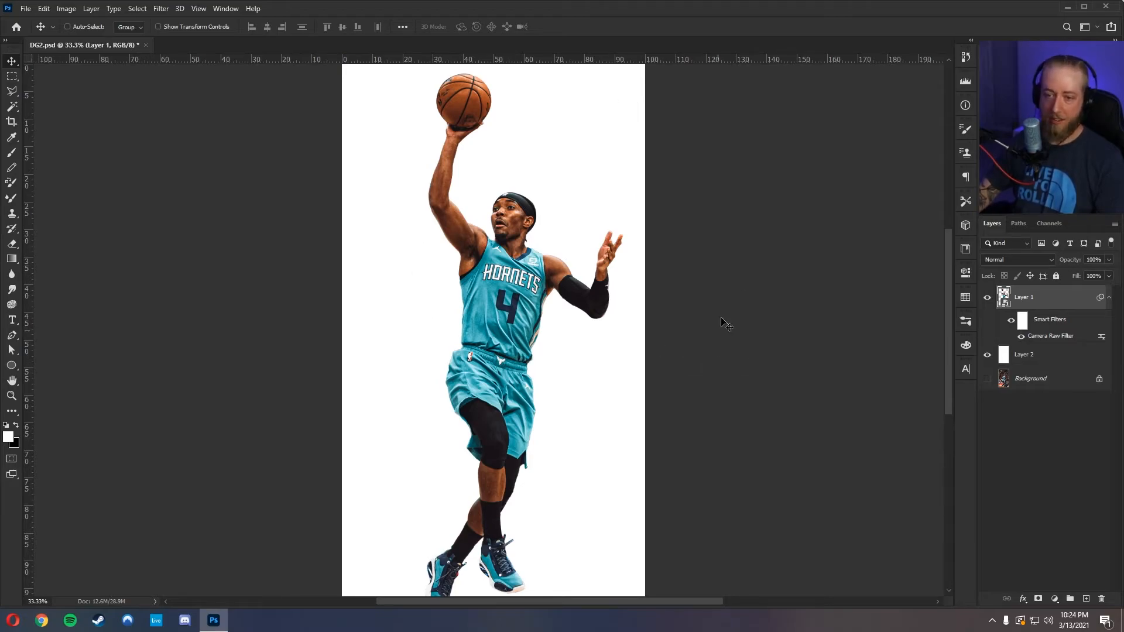
key("ctrl+s")
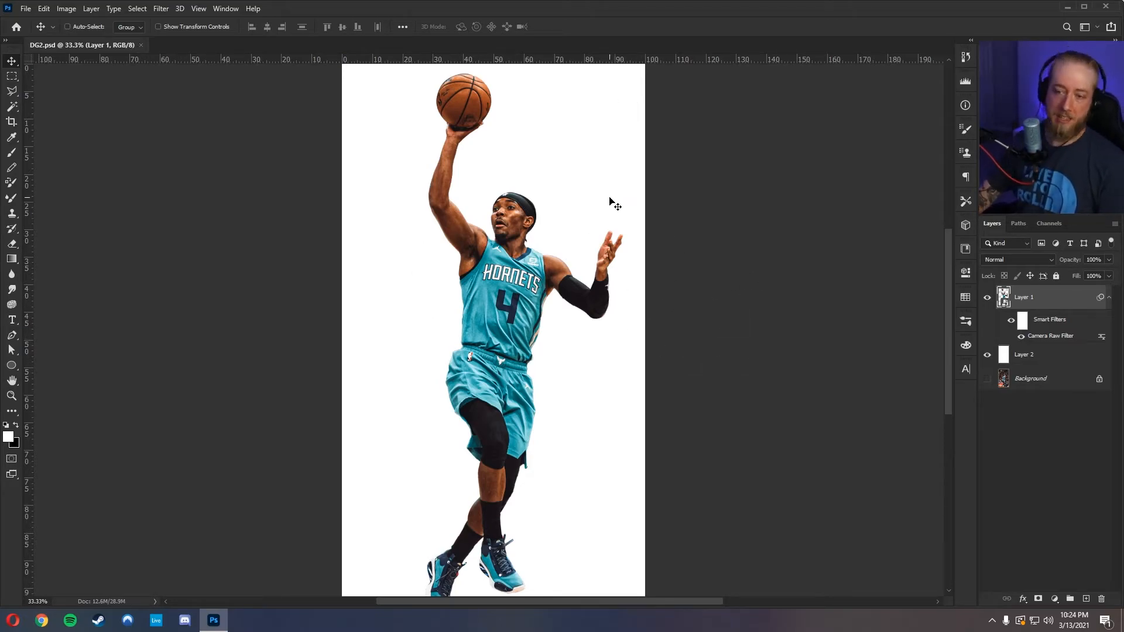